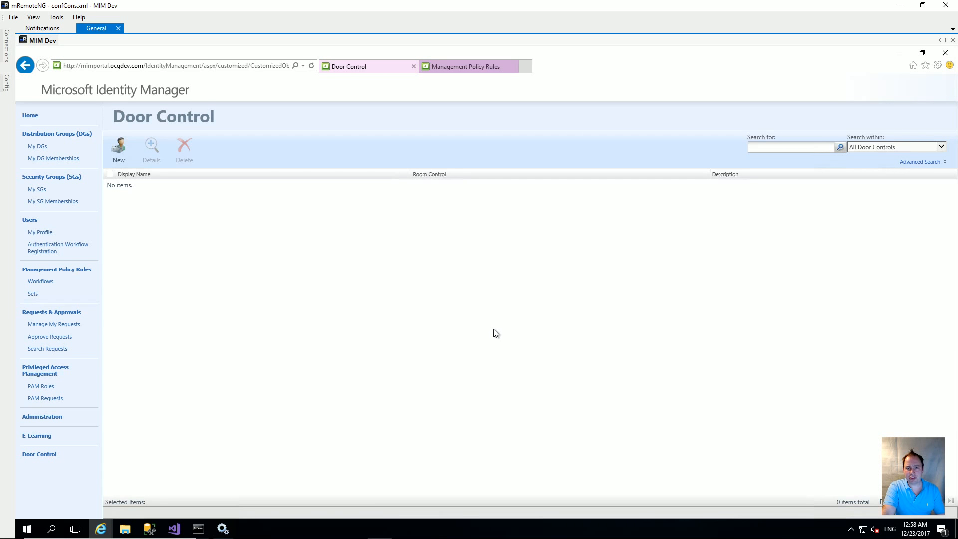
Step: Try to create a door control resource with the display name "Test Door Control" and submit it
left_click(122, 156)
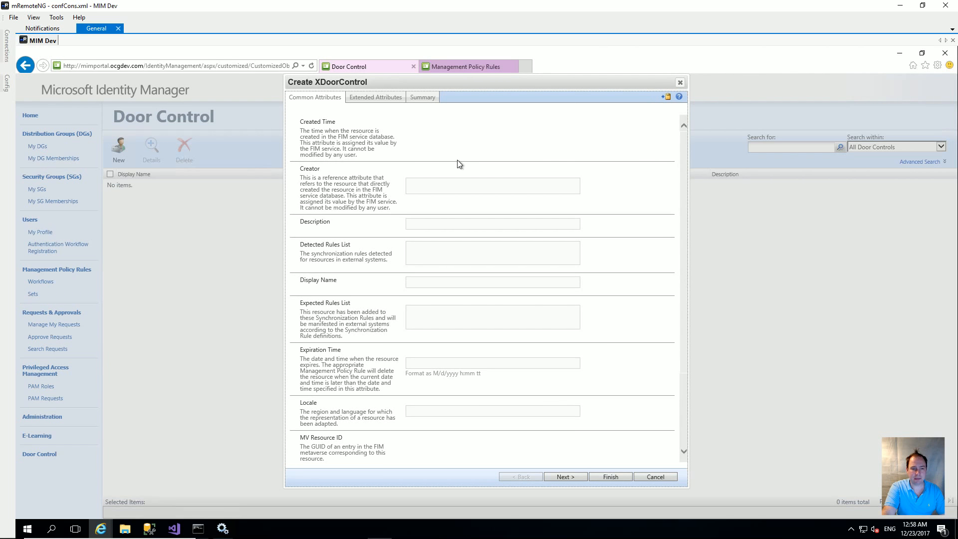
left_click(442, 282)
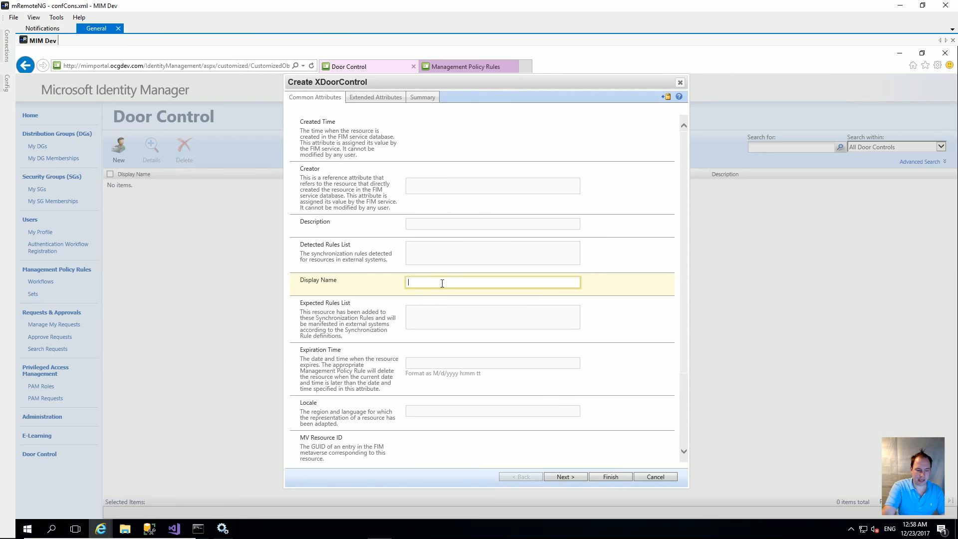
type("Test ")
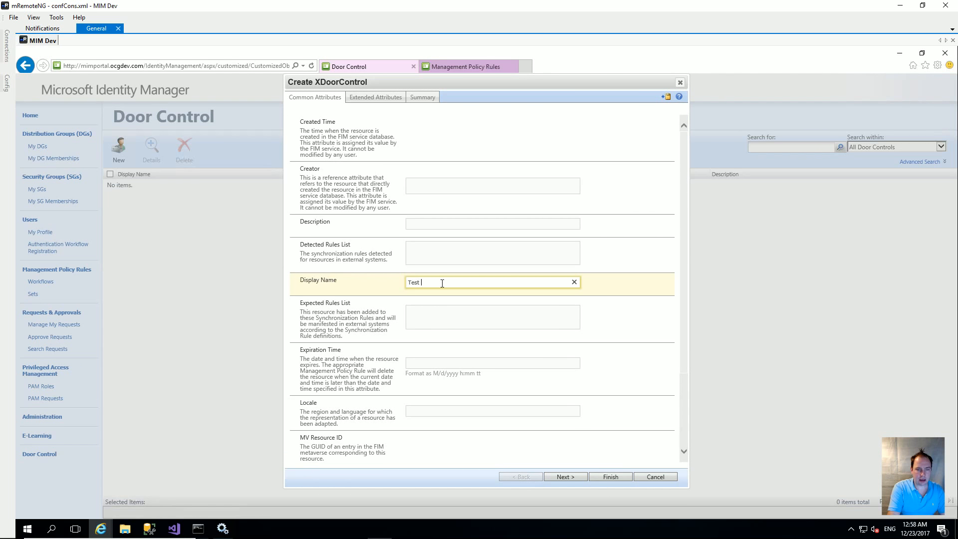
type("Door Control")
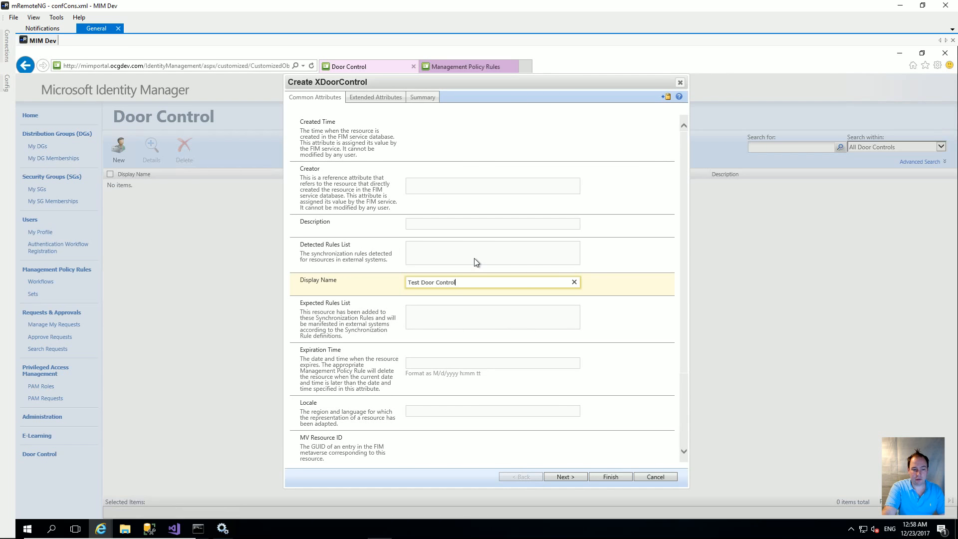
left_click(614, 477)
left_click(616, 271)
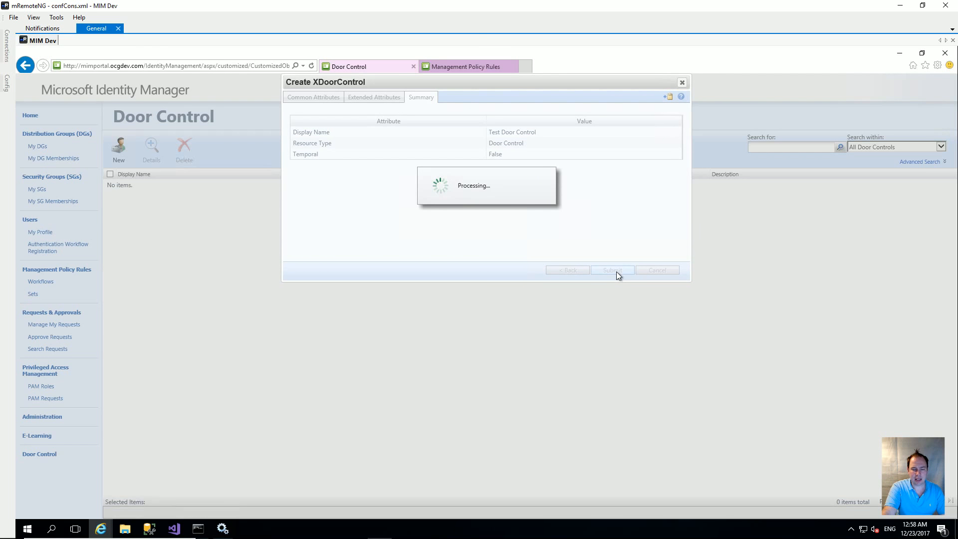
Step: Review the status details of the submitted Create Resource request and close the request summary
left_click(613, 175)
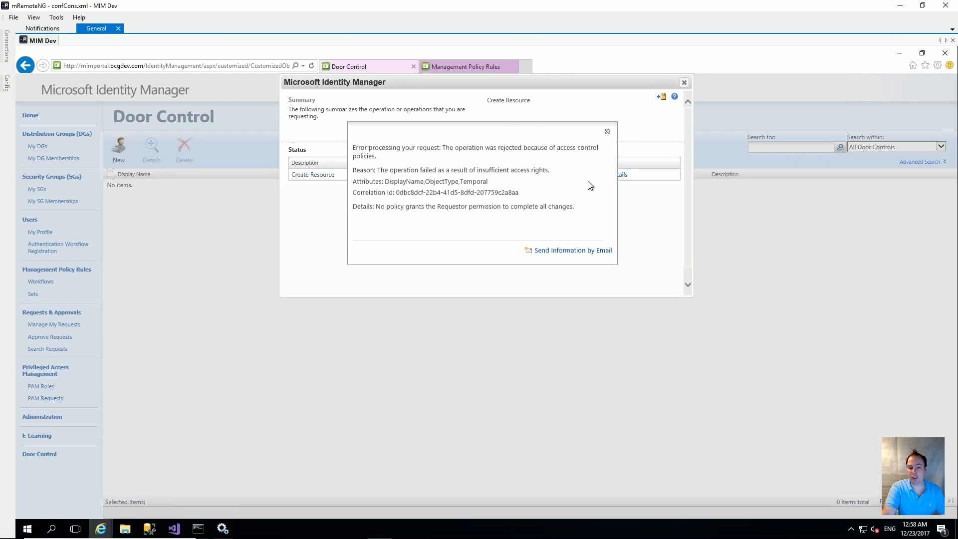
left_click(607, 131)
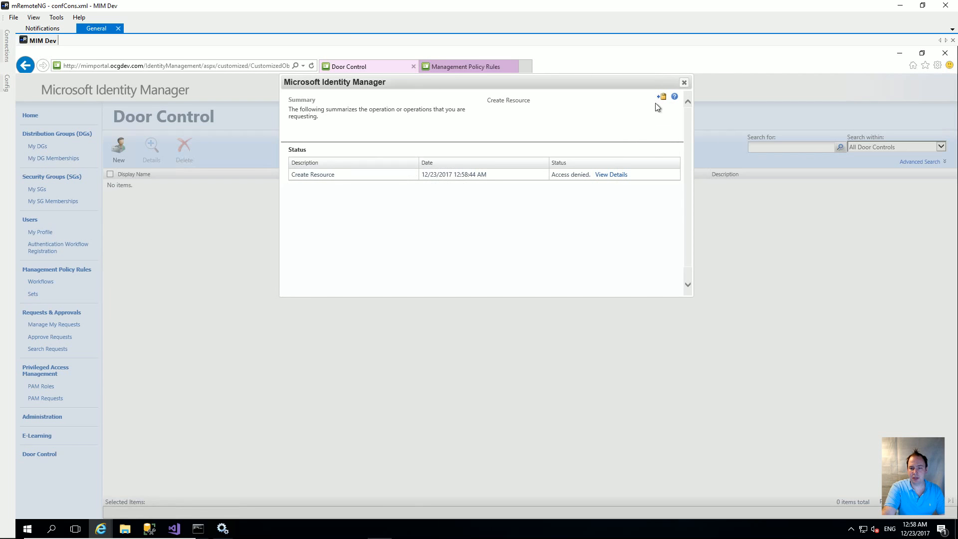
left_click(683, 82)
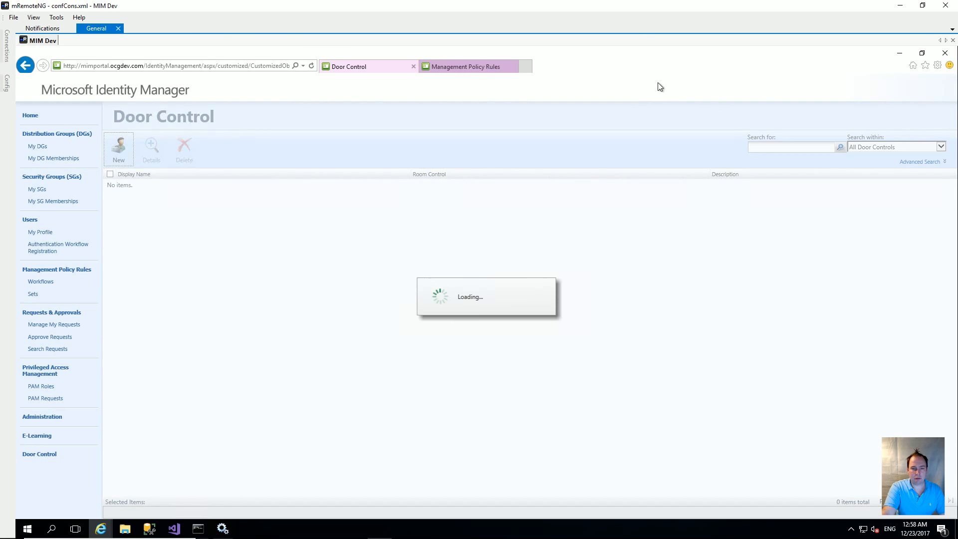
Step: Open the Sets page in a separate browser tab from the Management Policy Rules page
left_click(477, 67)
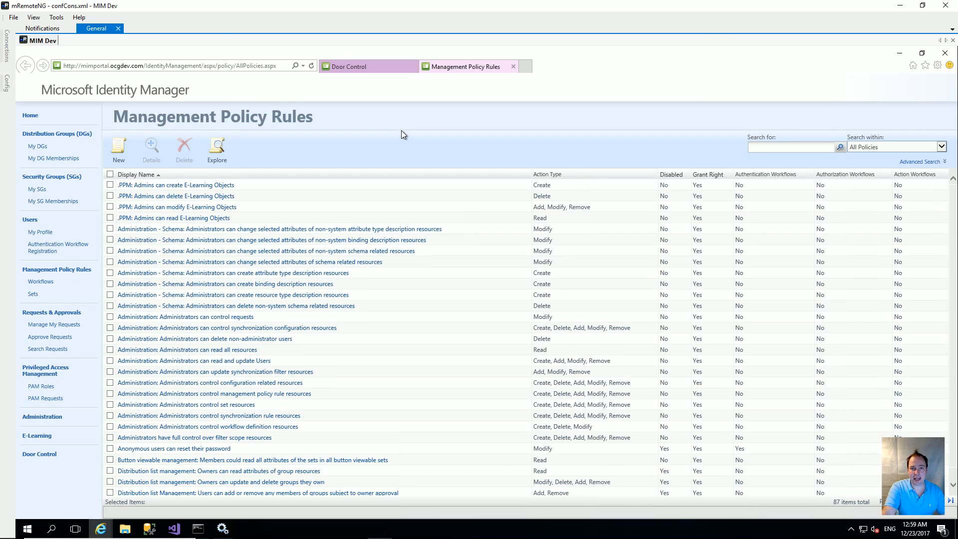
right_click(33, 293)
left_click(56, 307)
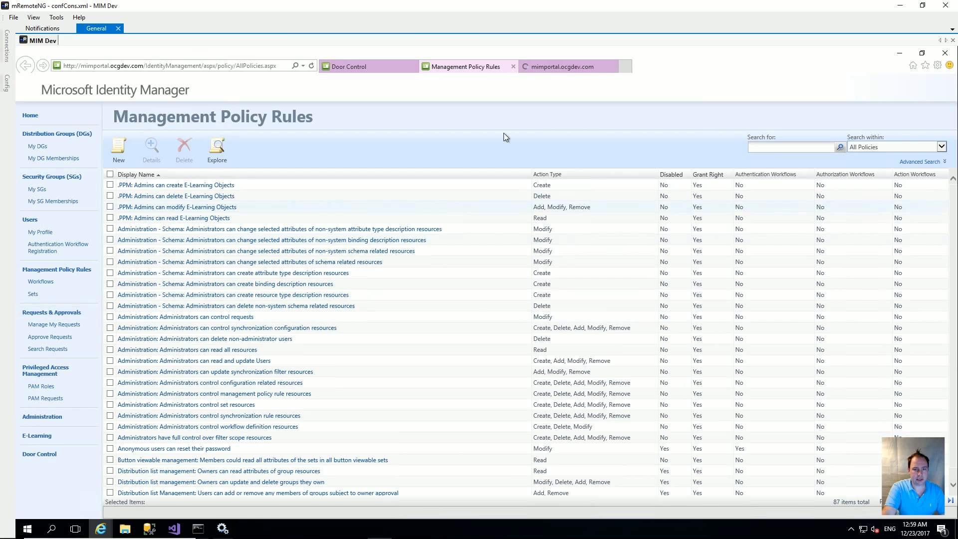
left_click(557, 67)
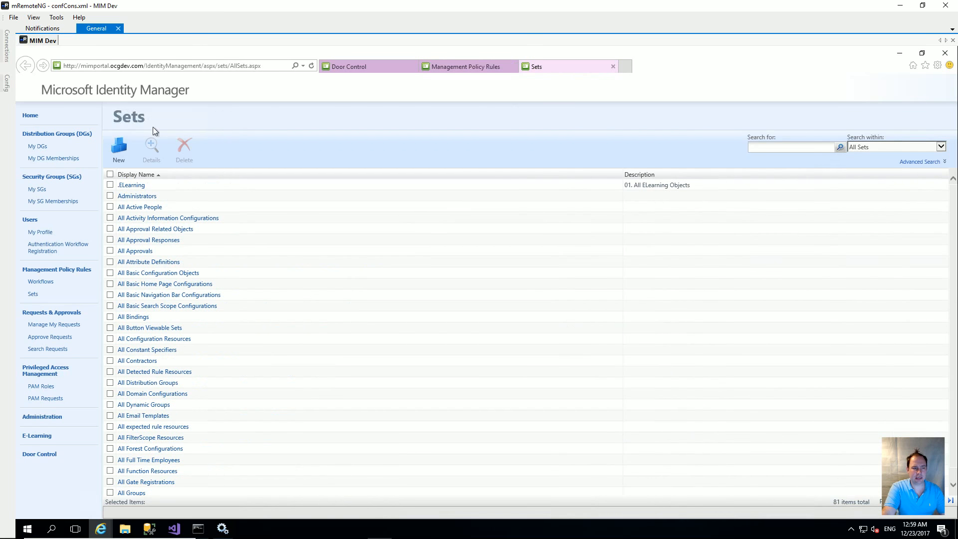
Step: Start a new set with the display name ".DoorControl" and the description "All Door Control Objects"
left_click(121, 156)
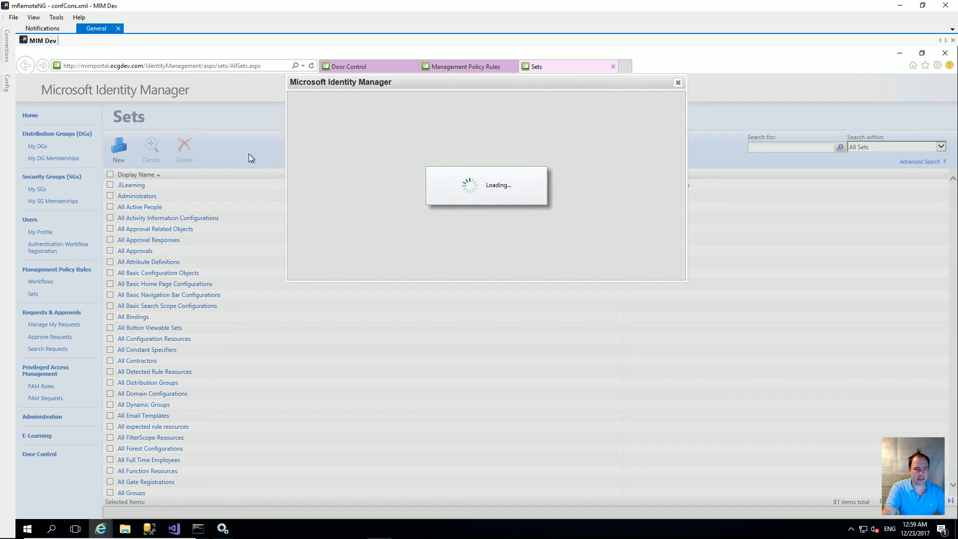
left_click(436, 123)
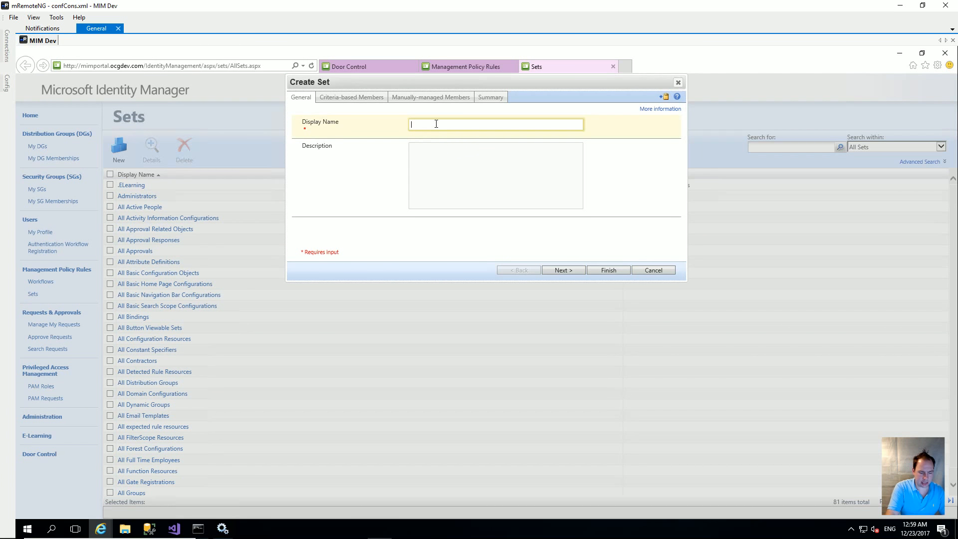
type(".DoorControl")
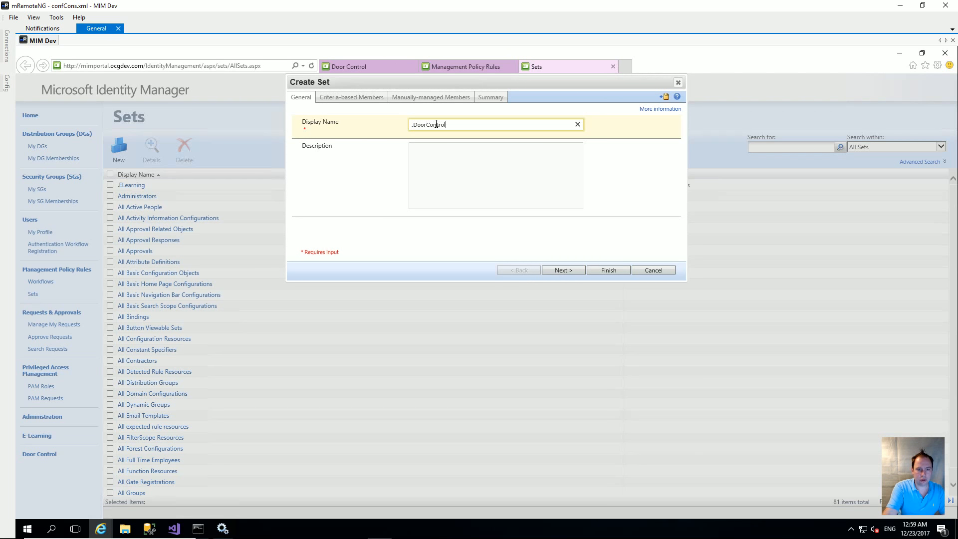
left_click(442, 151)
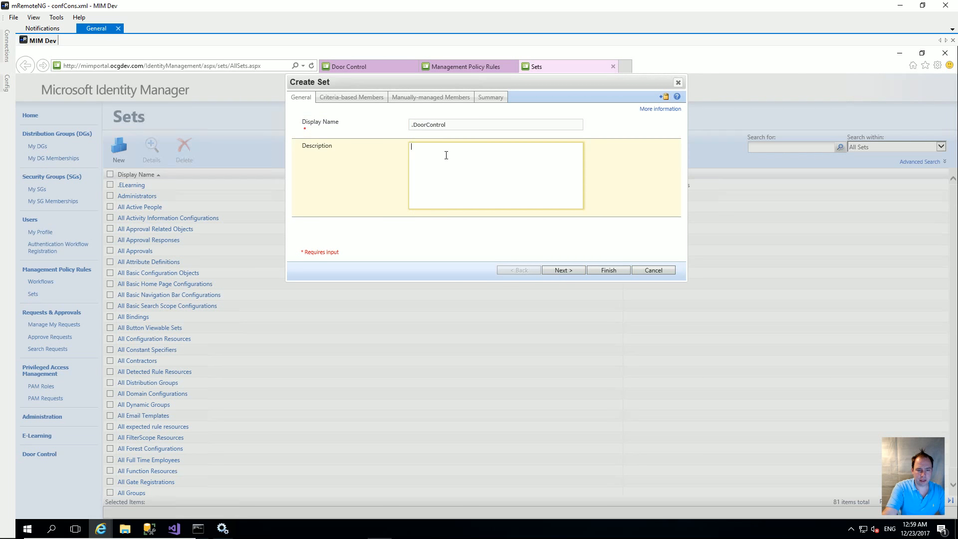
type("A")
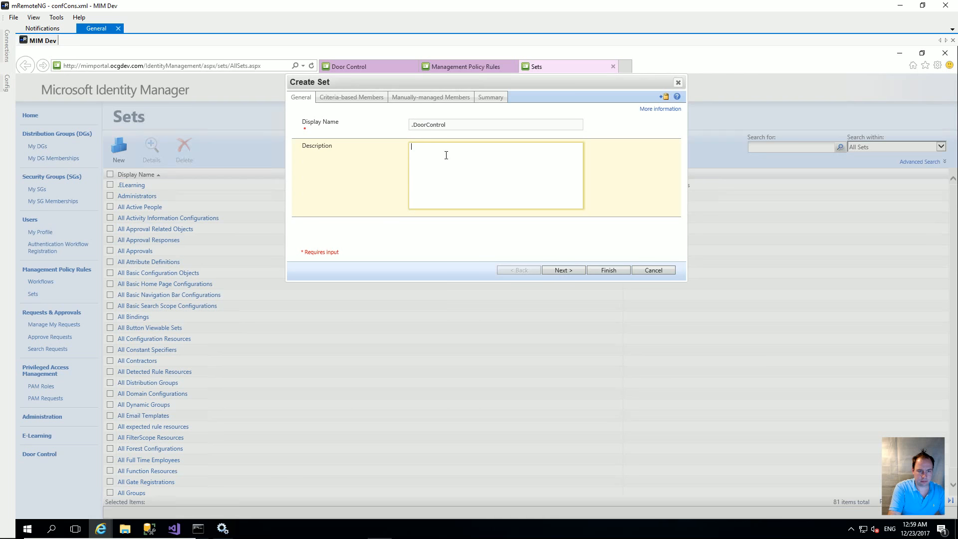
type("ll Door Control Objects")
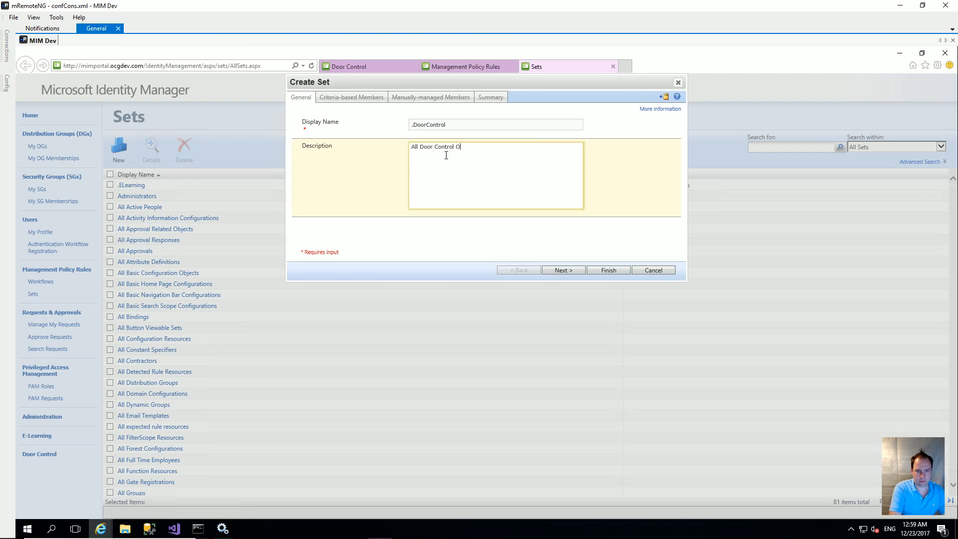
Step: Define the set's criteria-based membership as door control resources, preview its members, and submit the set
left_click(564, 269)
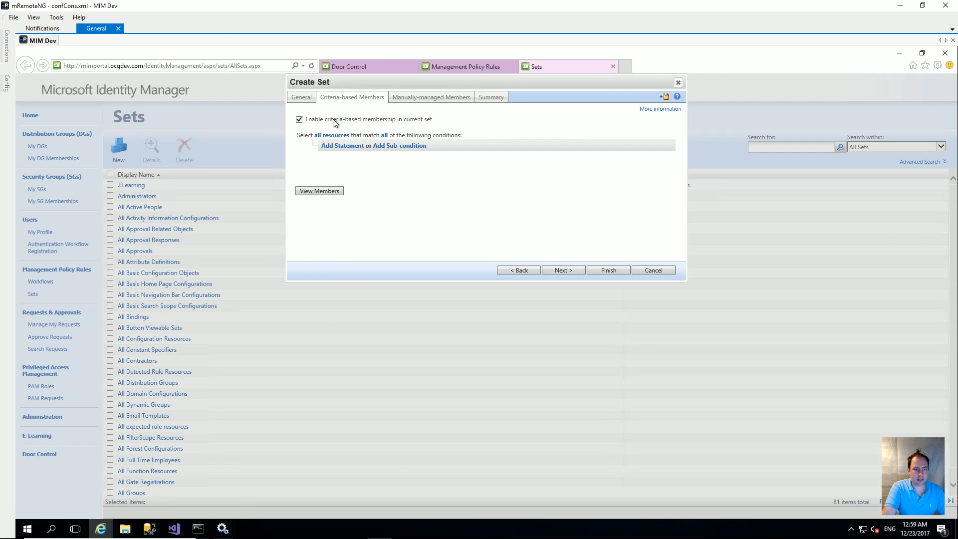
left_click(361, 138)
left_click_drag(426, 152, 433, 186)
left_click(362, 160)
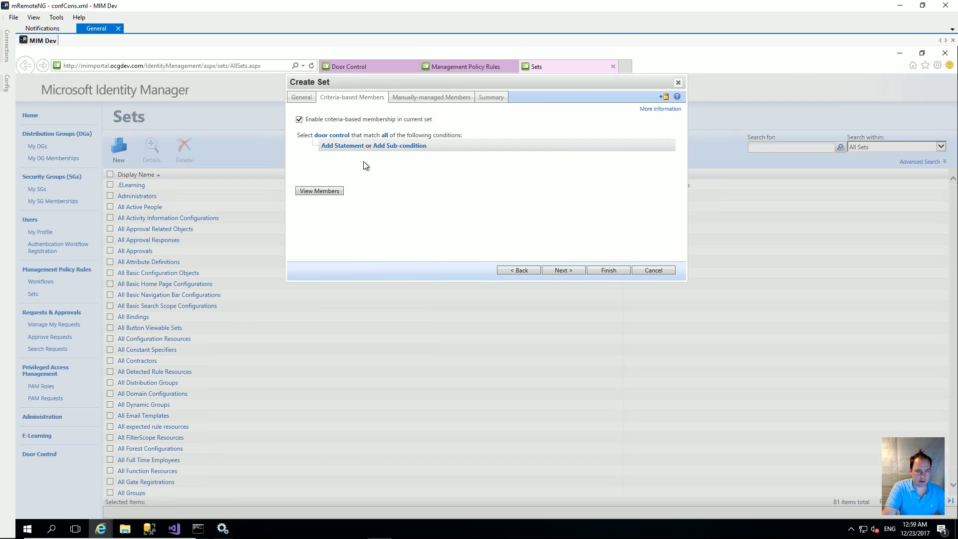
left_click(328, 191)
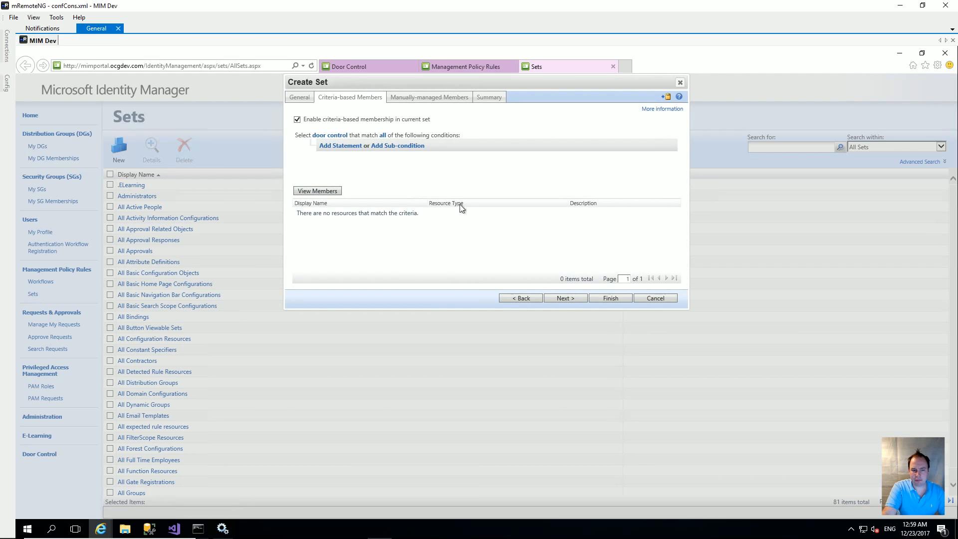
left_click(610, 298)
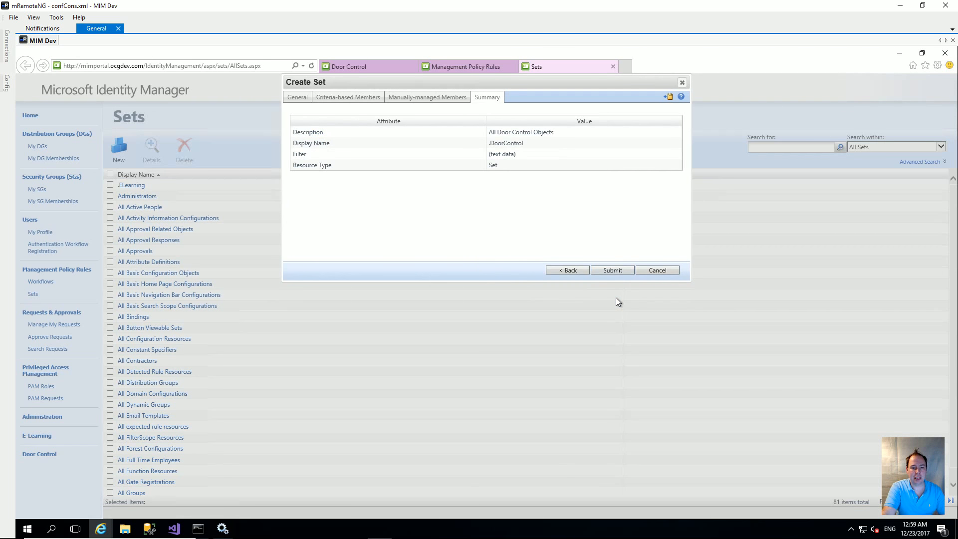
left_click(626, 269)
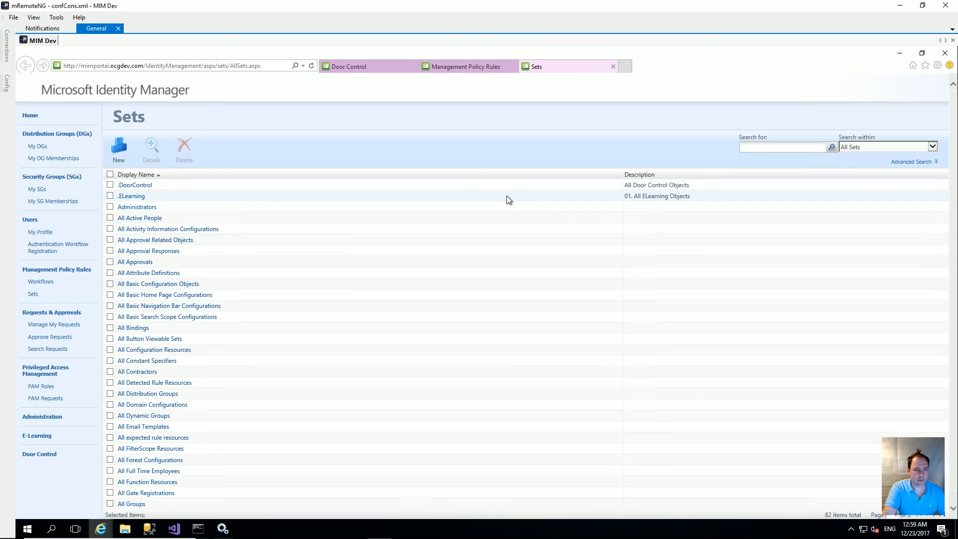
Step: Change the .DoorControl set's description to "01. All Door Control Objects" and submit the change
left_click(149, 187)
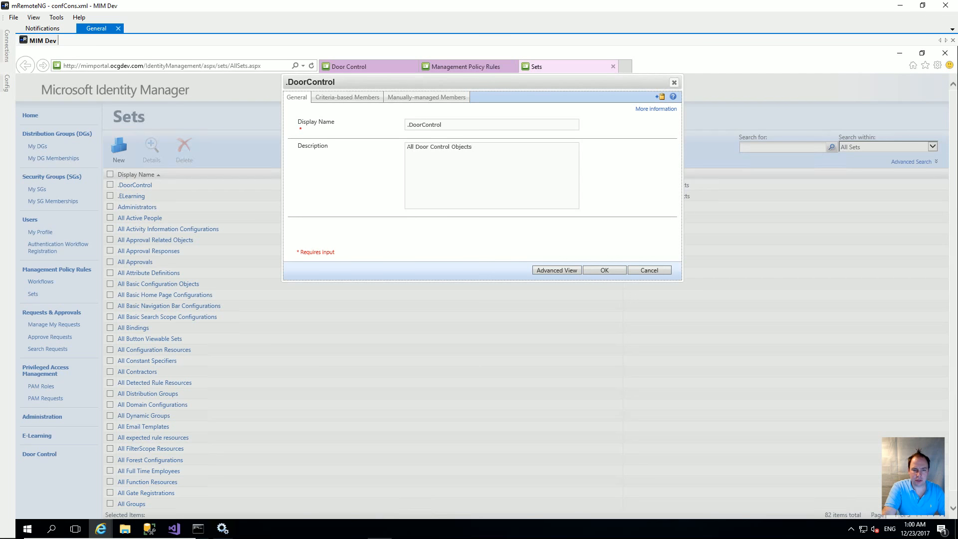
left_click(432, 147)
key("Home")
type("01.")
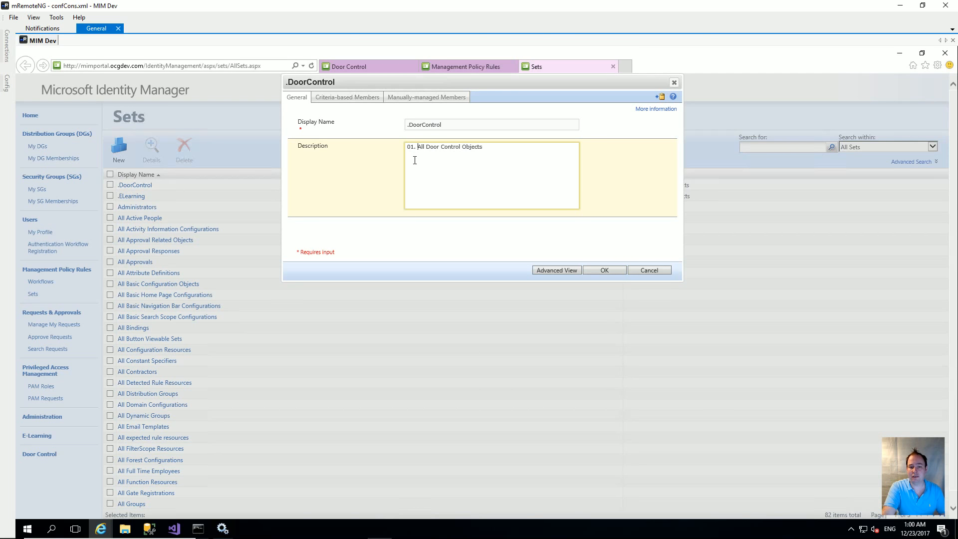
left_click(610, 270)
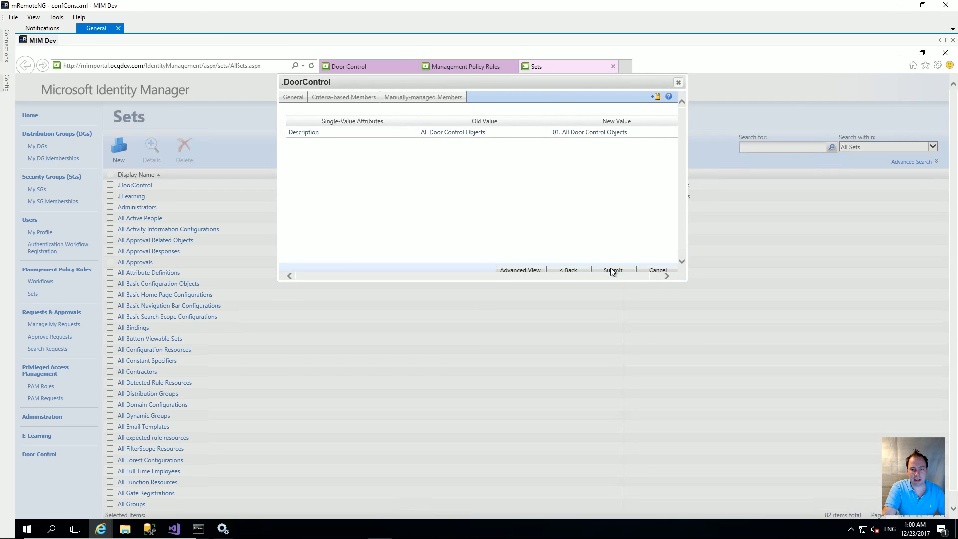
left_click(612, 270)
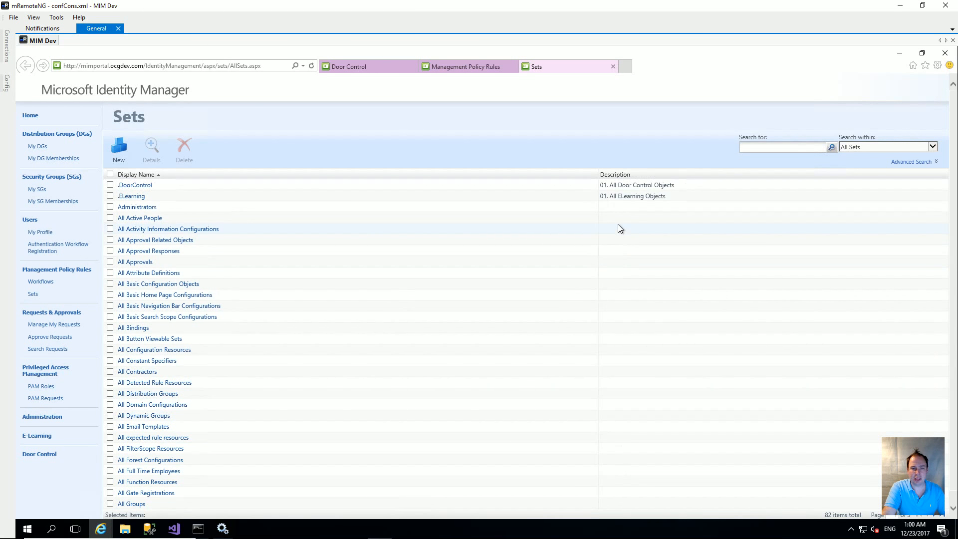
Step: Start a new management policy rule with the display name ".PPM: Admin can create Door Control Objects"
left_click(467, 68)
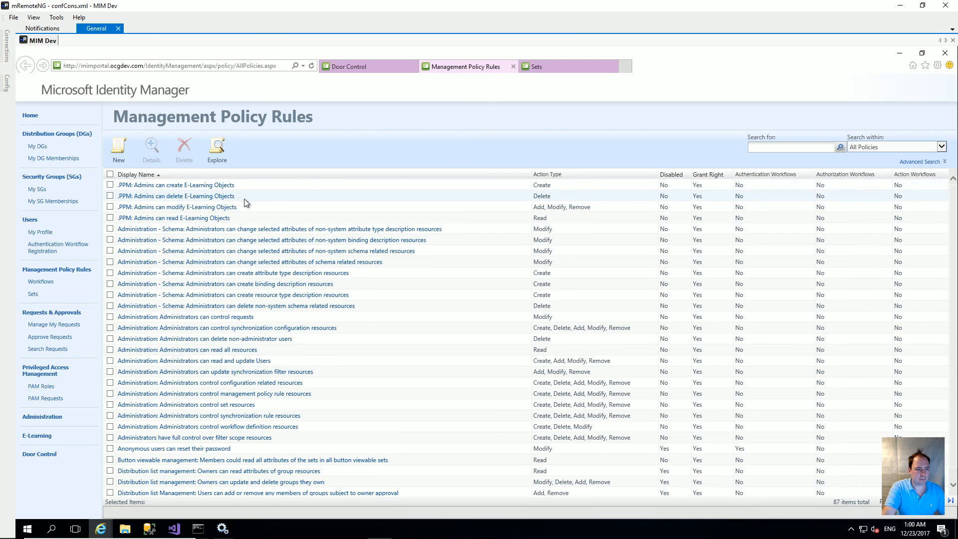
left_click(118, 150)
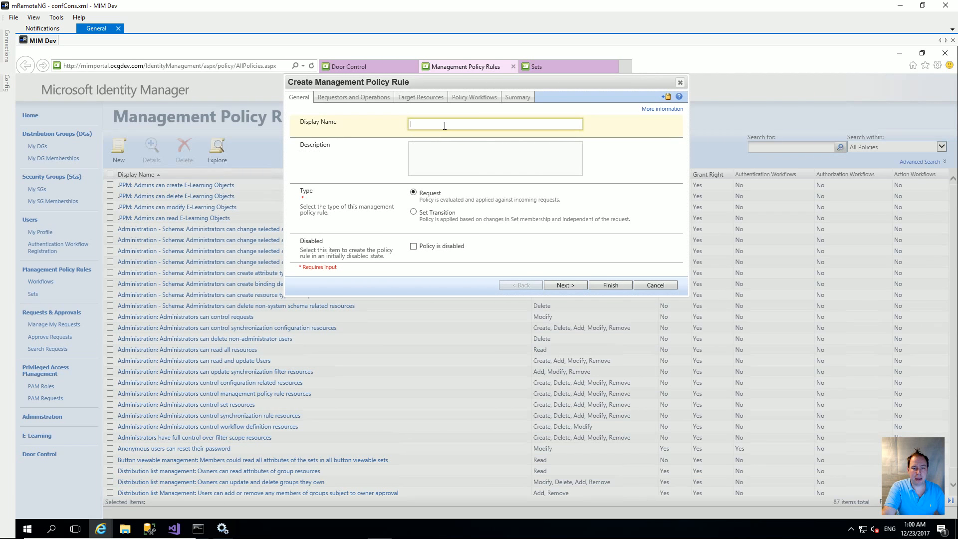
left_click(442, 124)
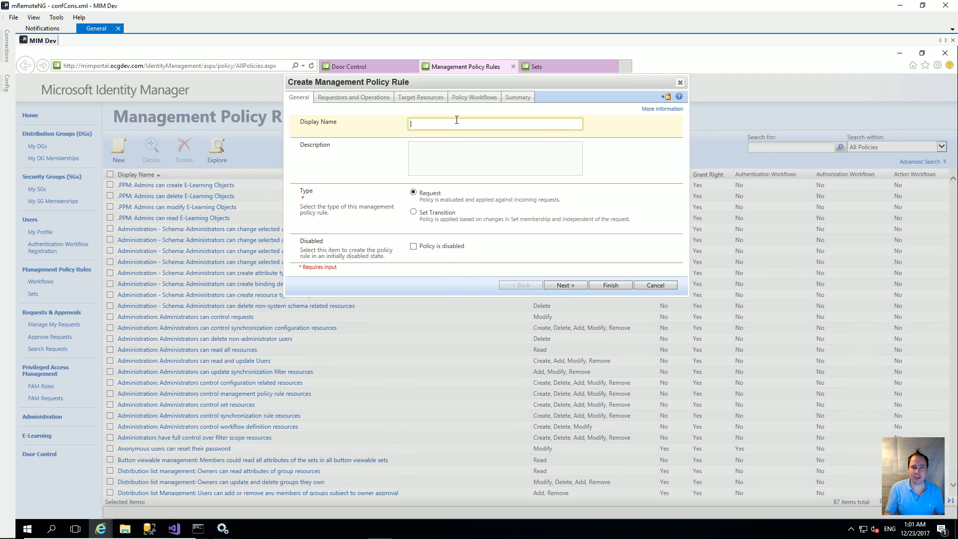
type("PP<")
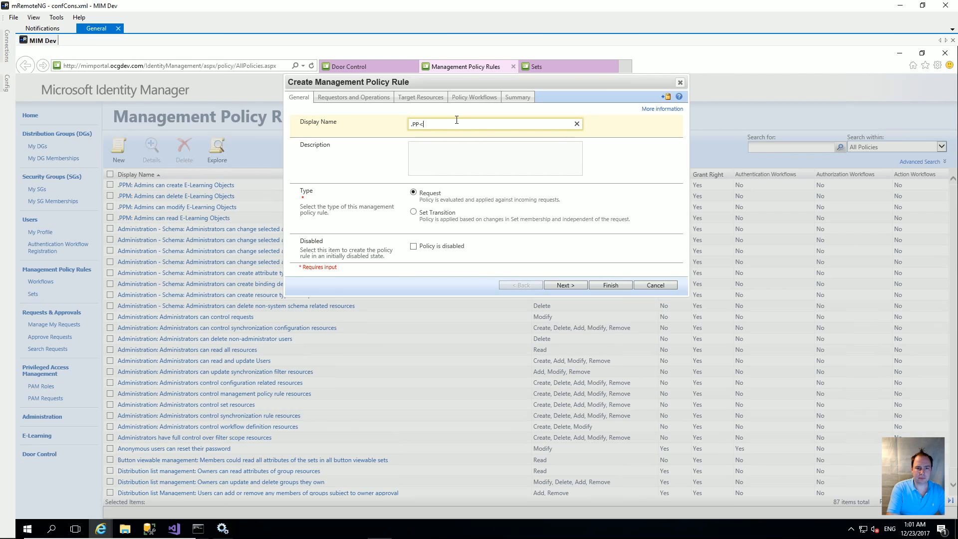
key("BackSpace")
type("M")
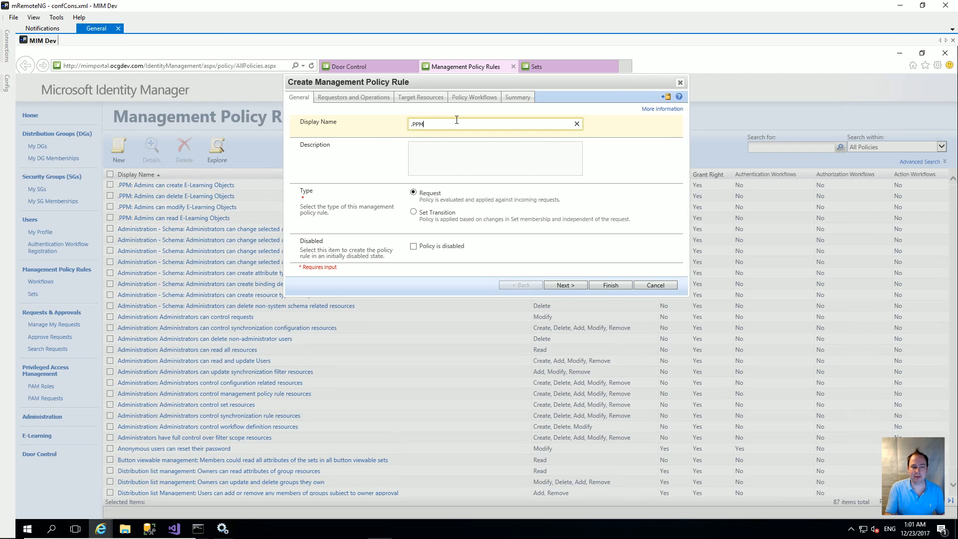
type(":")
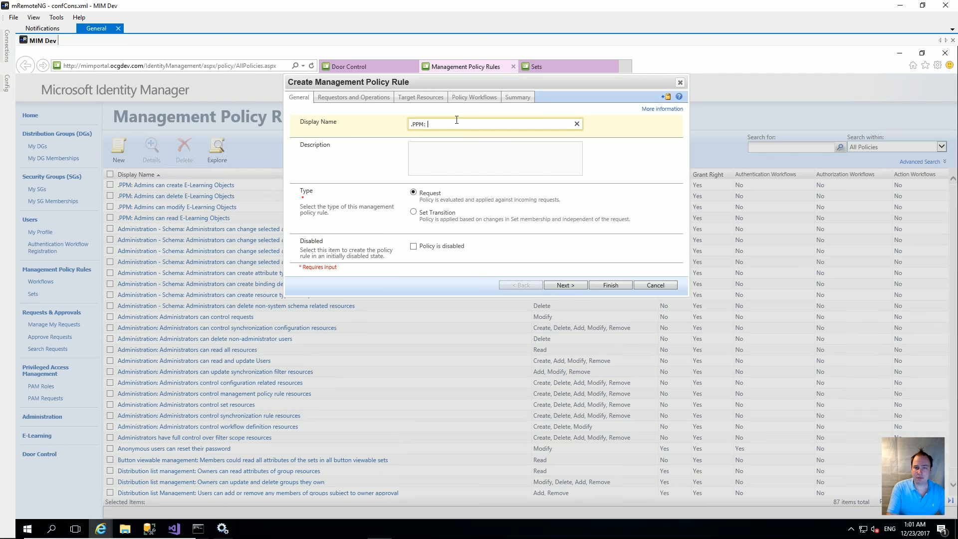
type(" Admin")
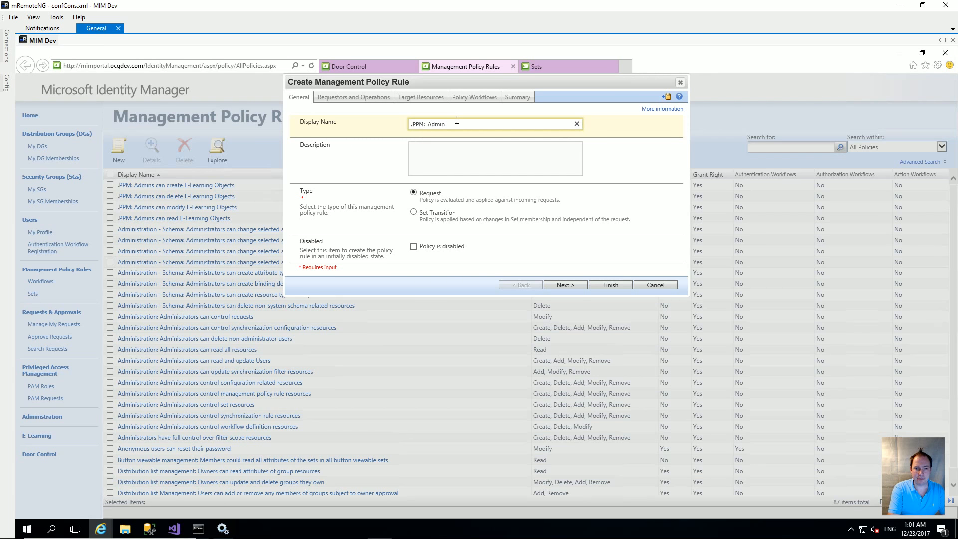
type(" can create ")
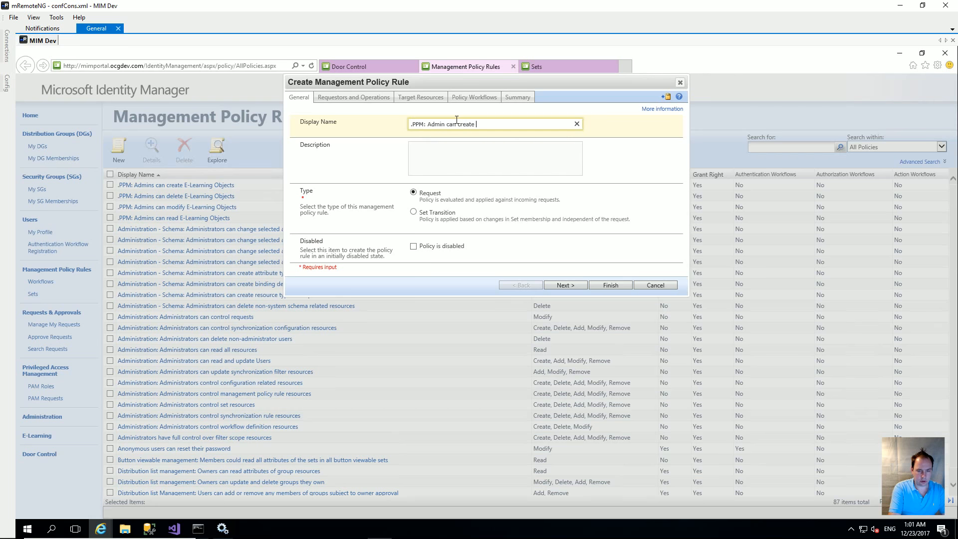
type("Door Control Objects")
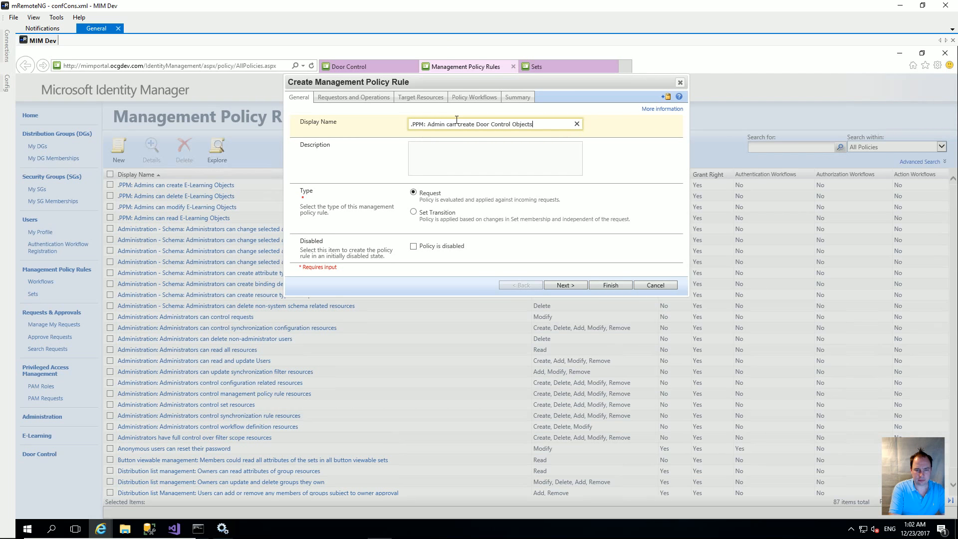
Step: Enter "01. MPR Created" as the rule's description and proceed to its requestors and operations
key("Tab")
type("01.")
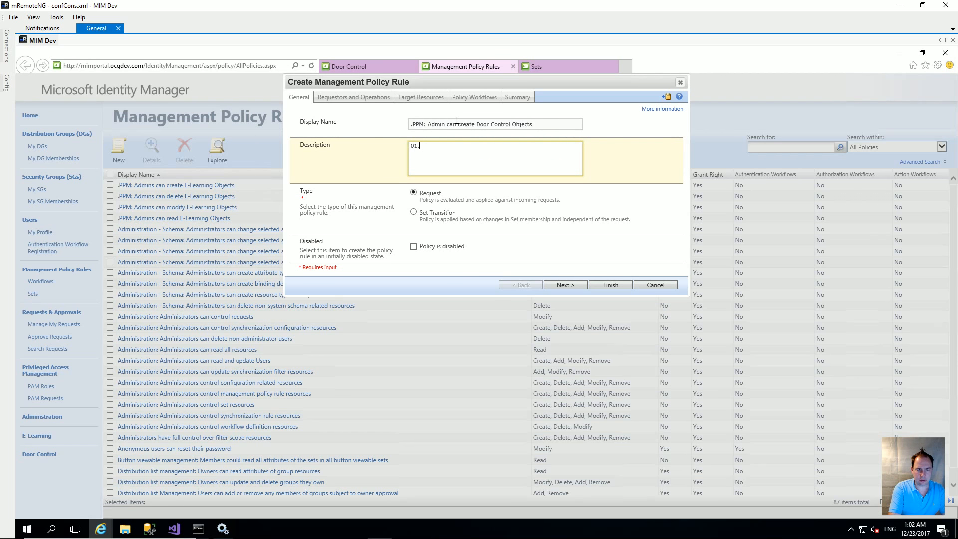
type("  MPR Created")
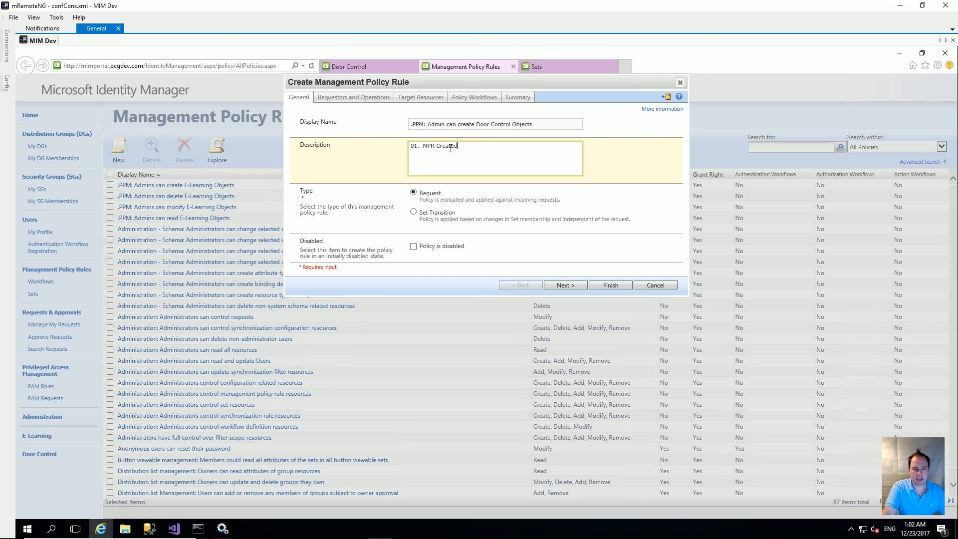
left_click(569, 284)
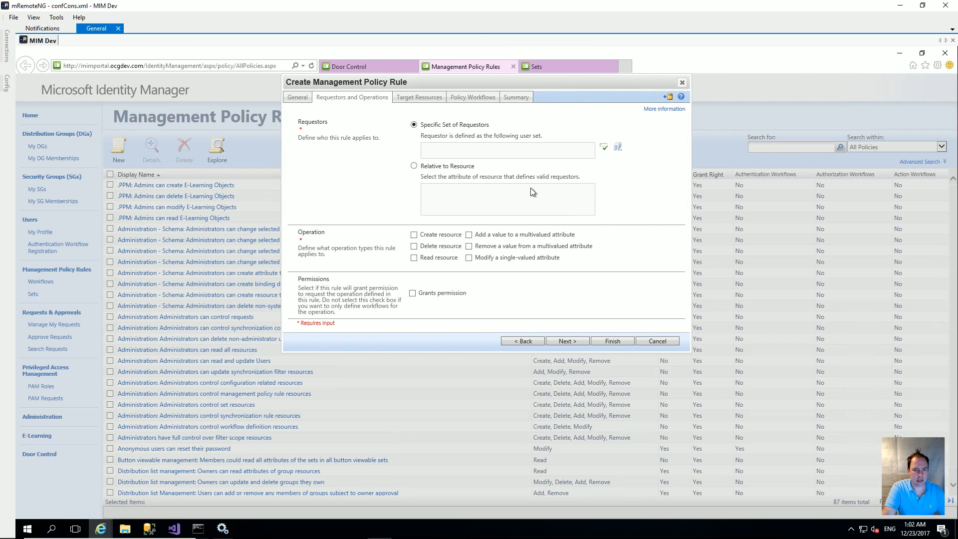
Step: Define the Administrators set as requestors, choose the Create resource operation, and make the rule grant permission
left_click(495, 152)
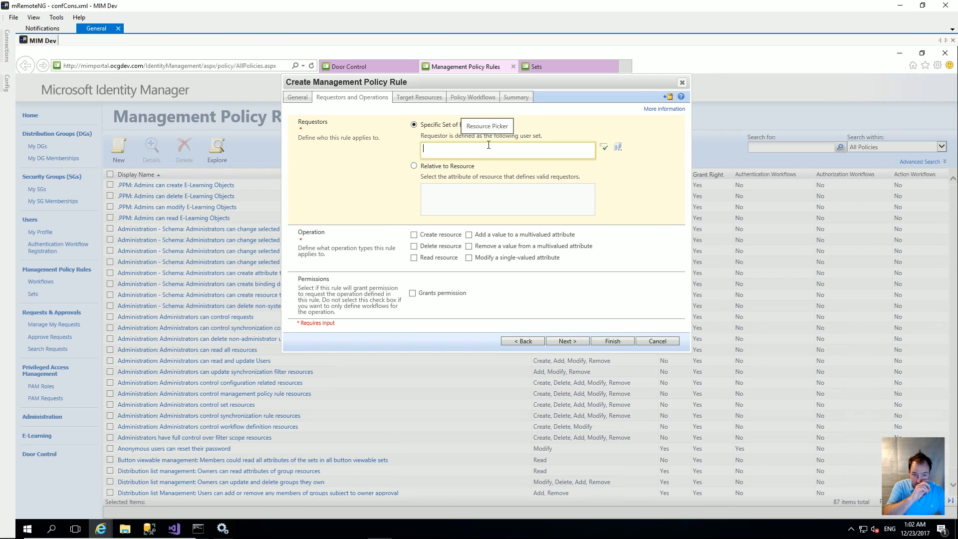
type("Administrators")
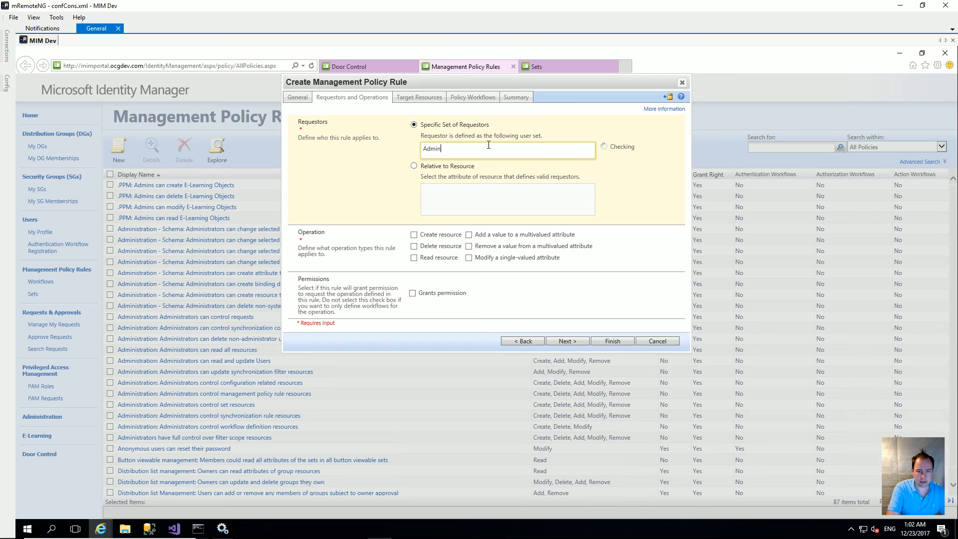
left_click(413, 235)
left_click(413, 292)
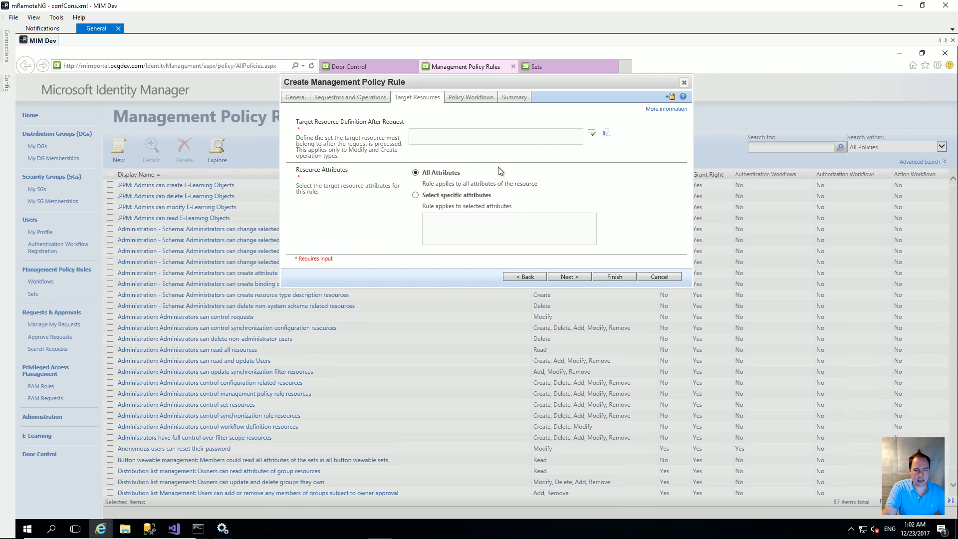
Step: Define .DoorControl as the target resource set after the request and submit the create rule
left_click(454, 136)
type("%DoorControl")
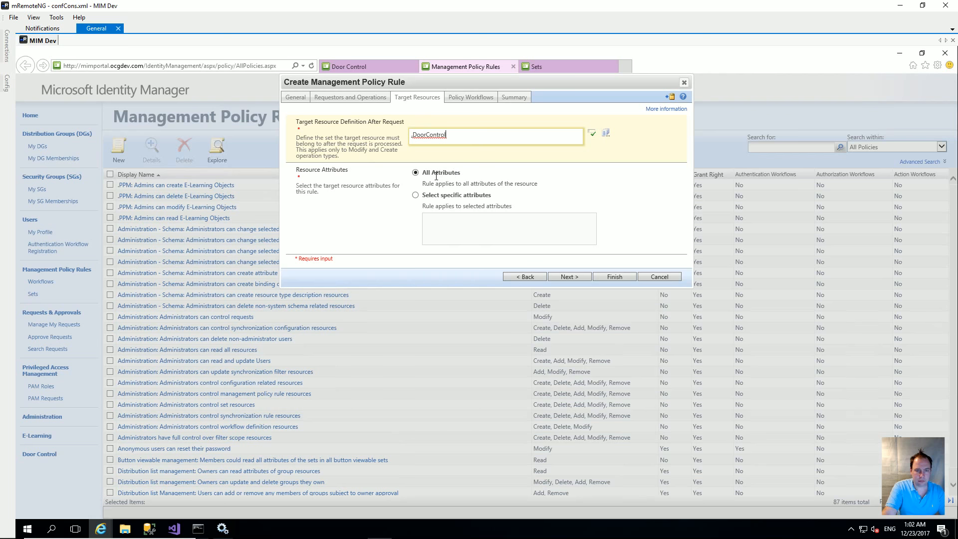
left_click(615, 277)
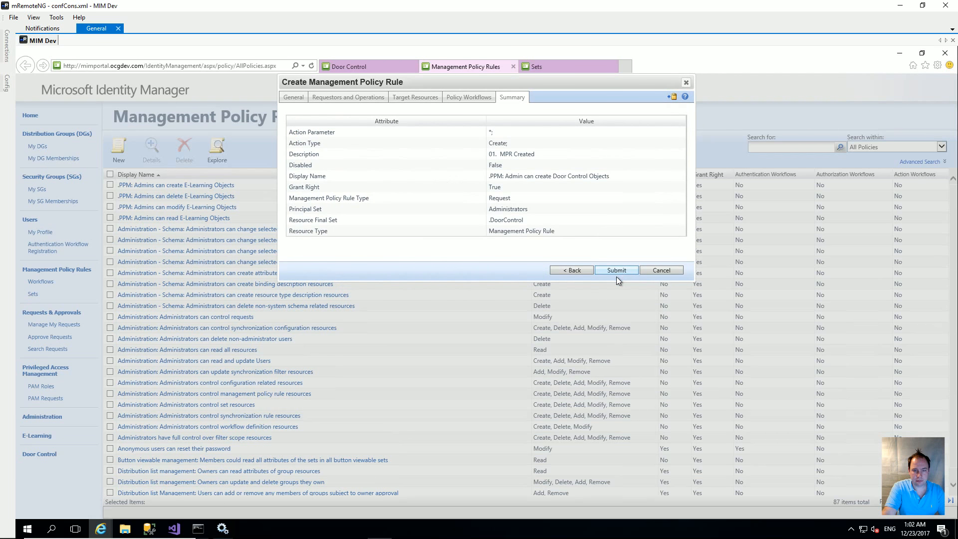
left_click(619, 271)
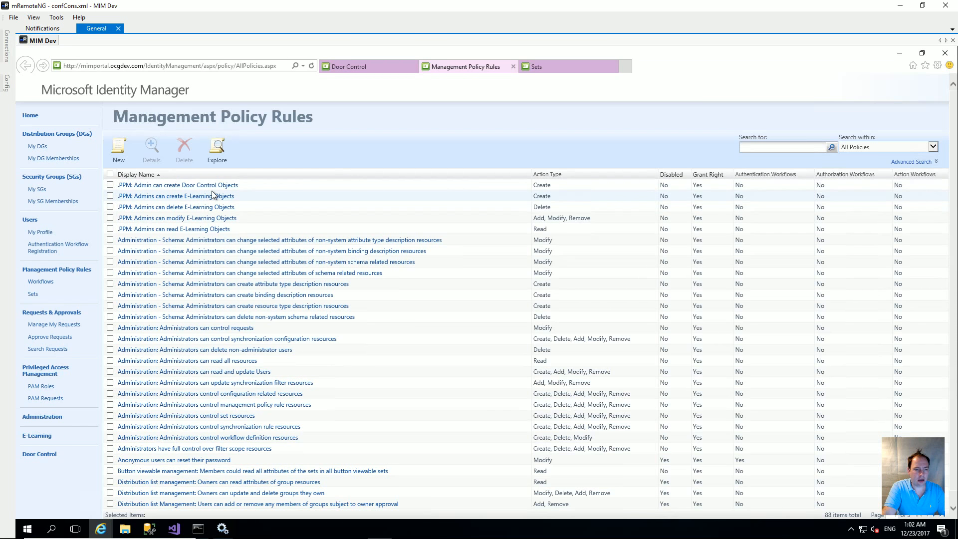
Step: Create a Door Control object with the display name "Door Control Test" and submit it
left_click(379, 73)
left_click(118, 147)
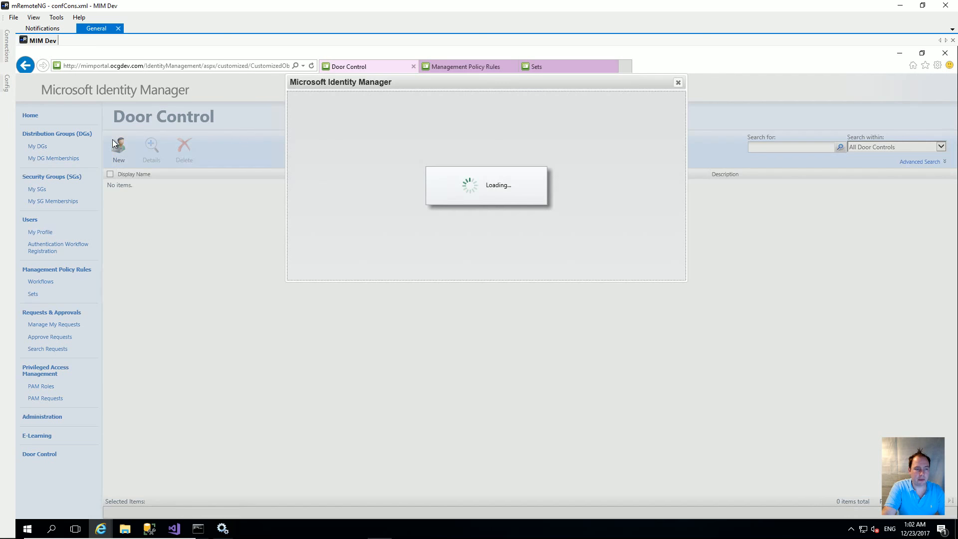
left_click(446, 283)
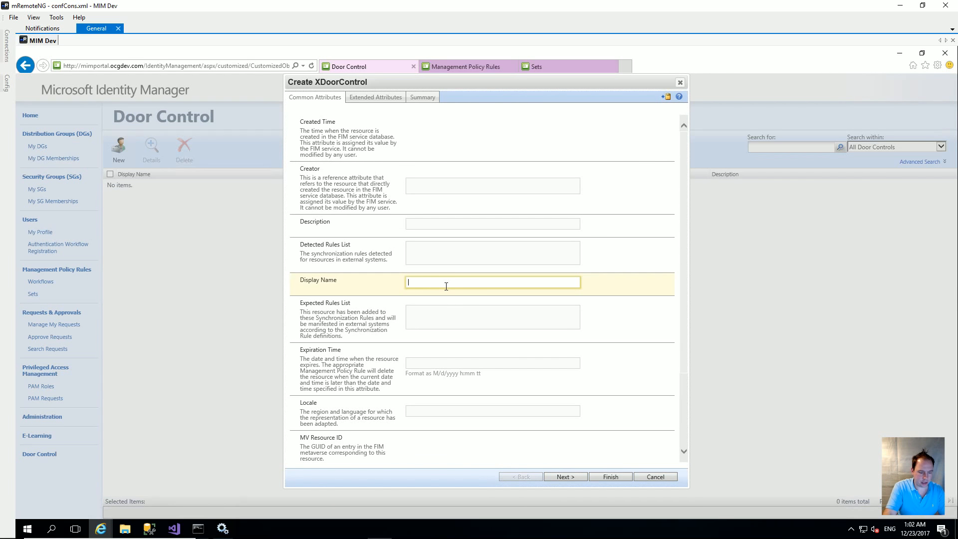
type("Door Control")
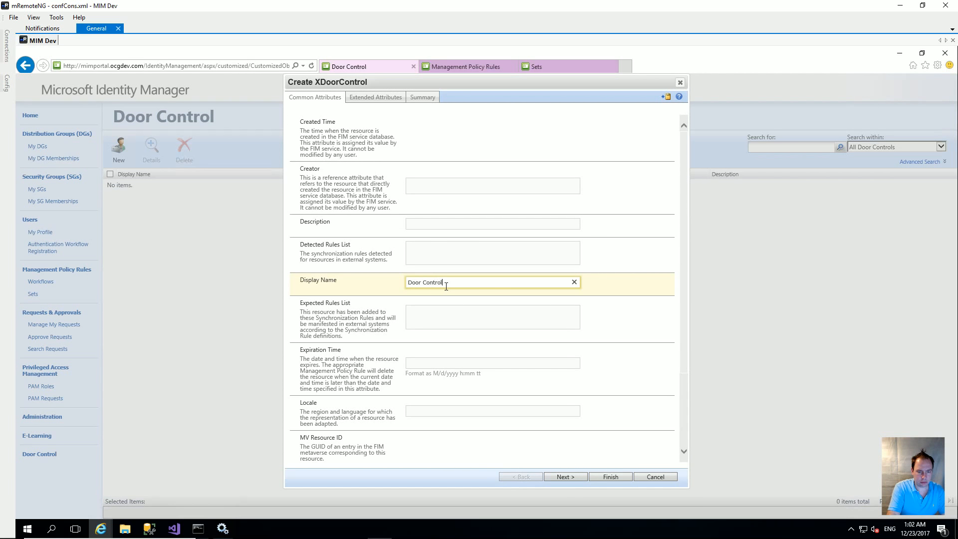
type(" Test")
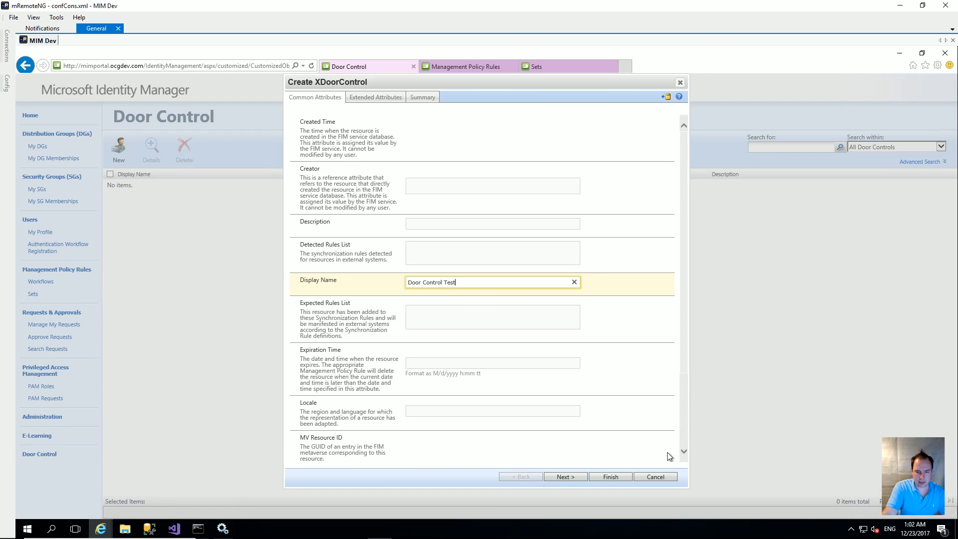
left_click(602, 477)
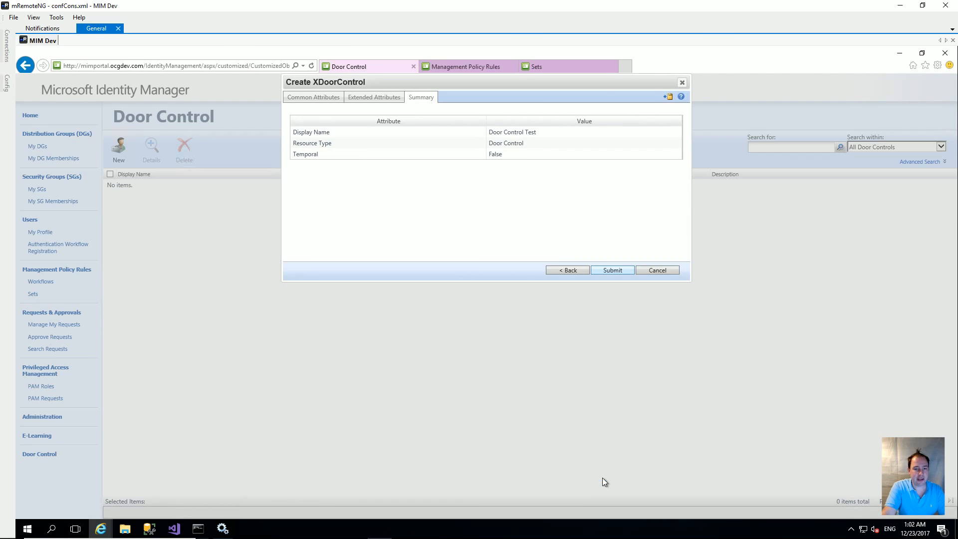
left_click(622, 269)
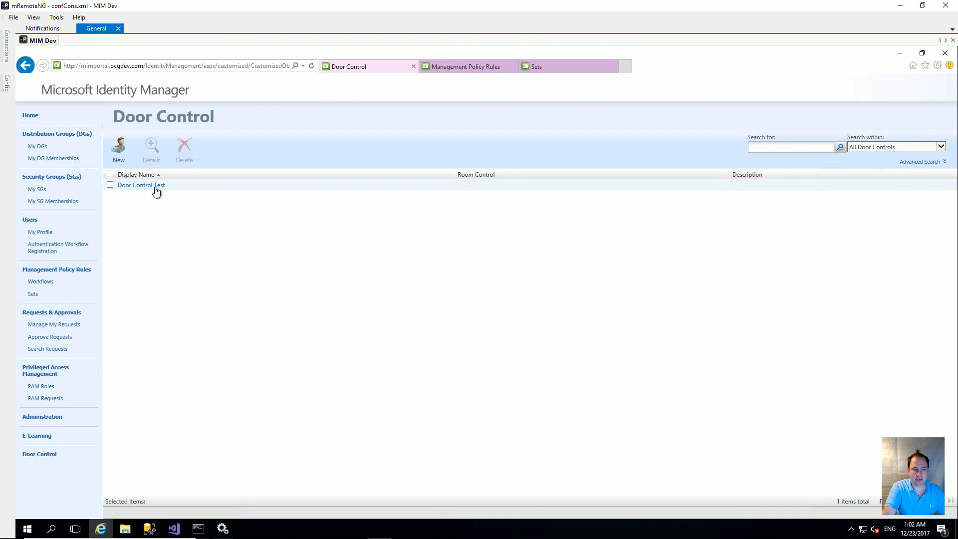
Step: Examine the common attributes of the Door Control Test object for editable fields and close it without changes
left_click(154, 186)
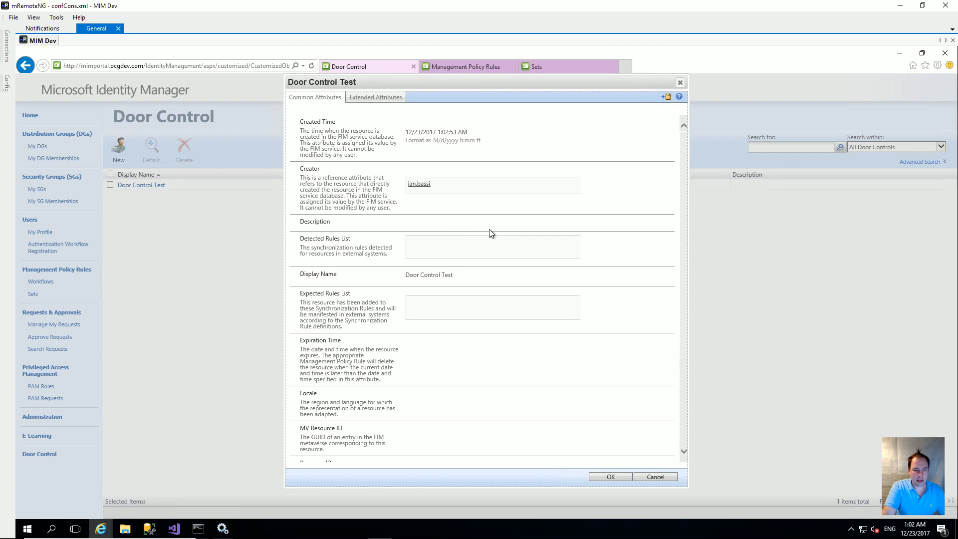
scroll(505, 238, "down", 3)
scroll(514, 249, "up", 3)
mouse_move(455, 276)
left_mouse_down()
mouse_move(406, 279)
mouse_move(453, 276)
left_mouse_up()
left_click(429, 275)
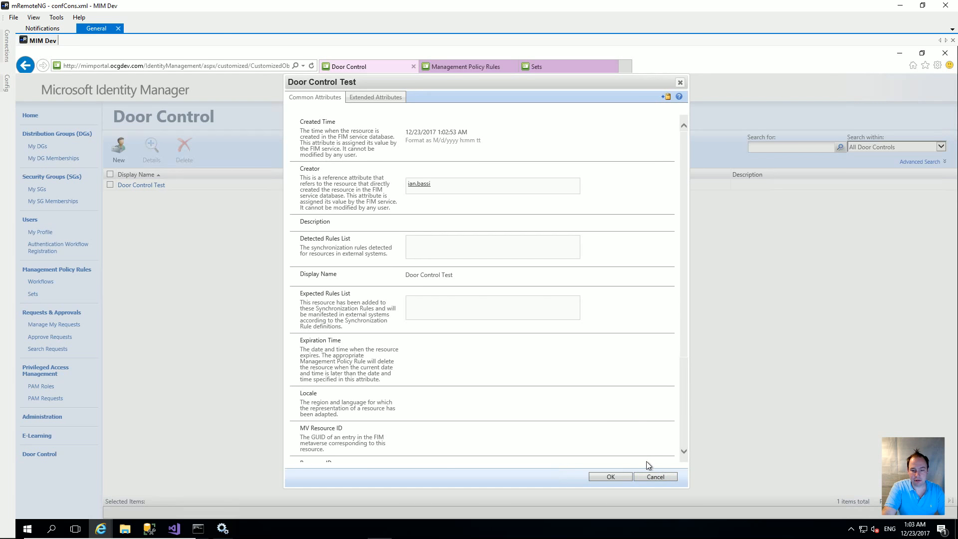
left_click(651, 473)
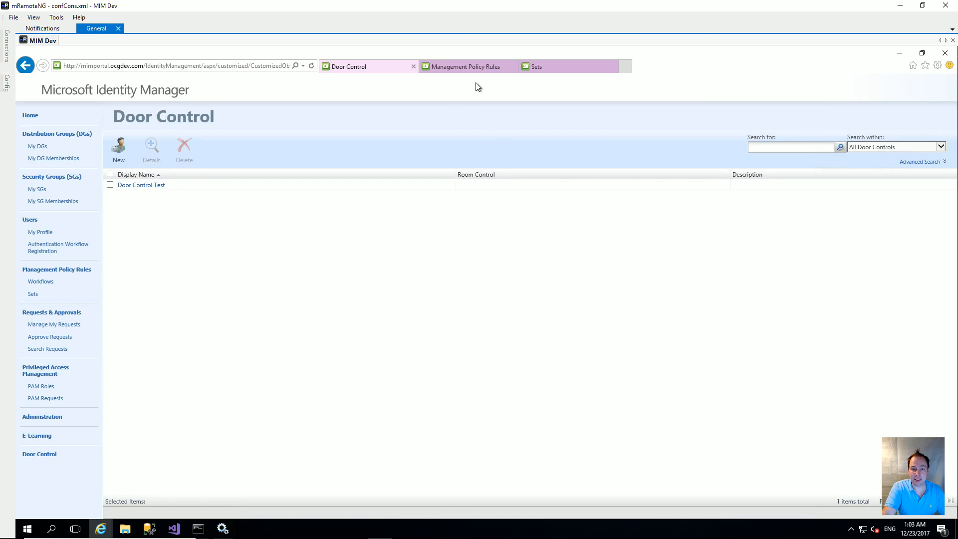
Step: Start a new management policy rule named ".PPM: Admins can modify Door Control Objects" with the description "01. MPR Created"
left_click(486, 66)
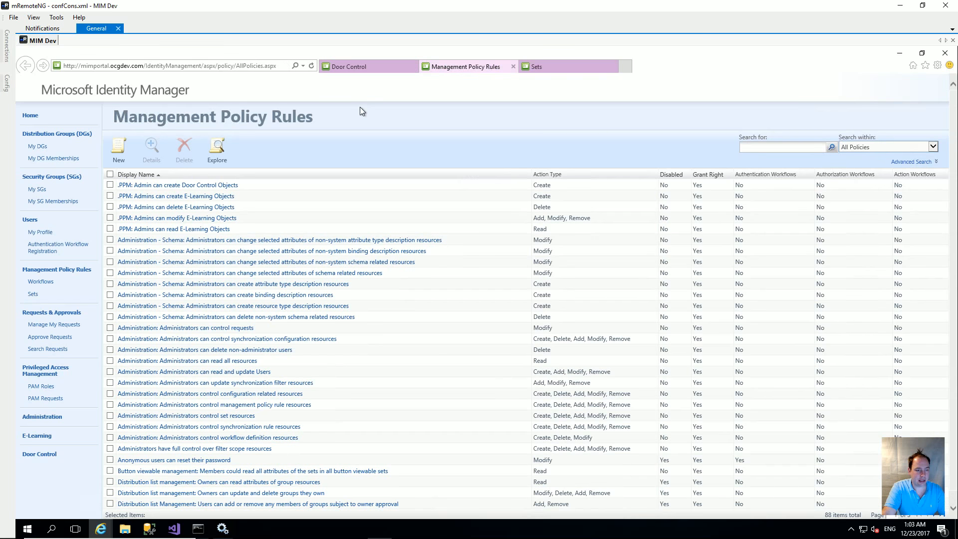
left_click(118, 150)
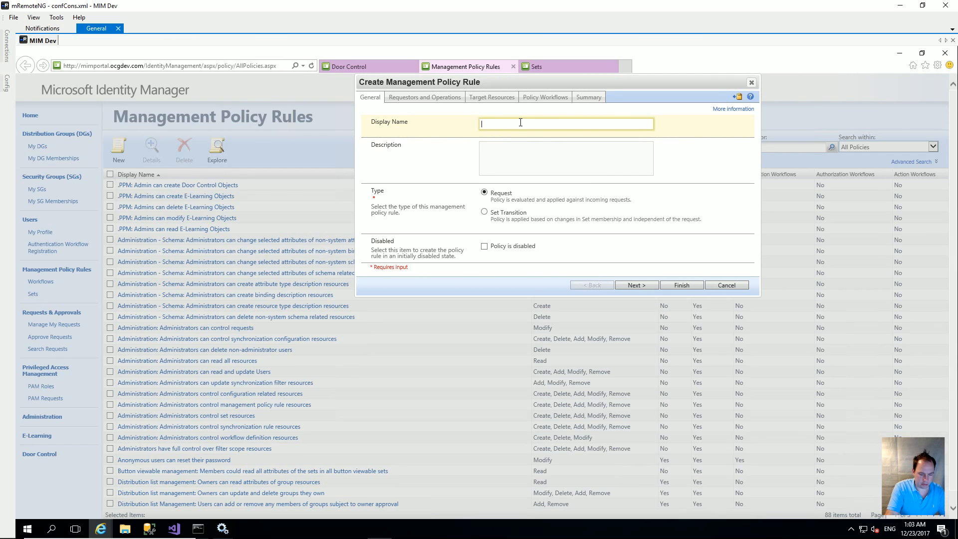
type(".PPM: ")
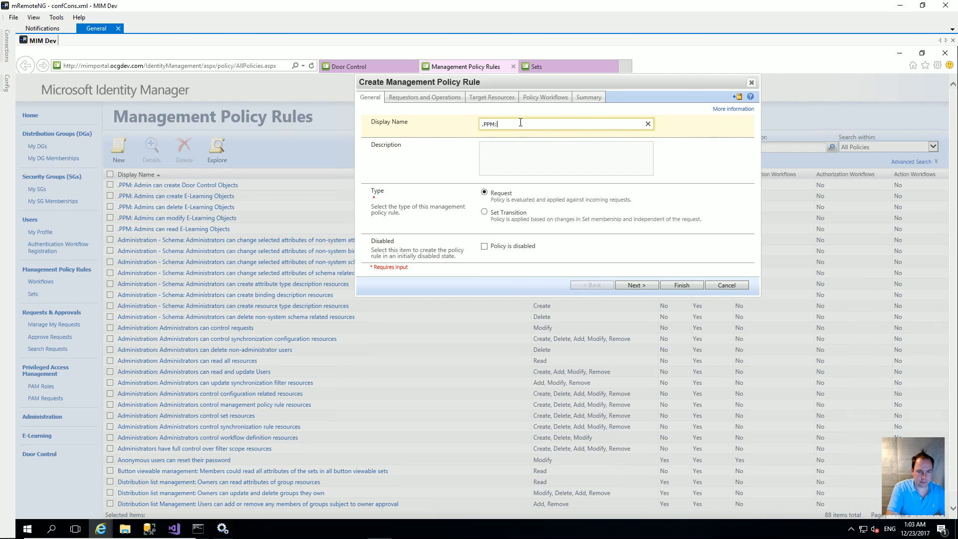
type("A")
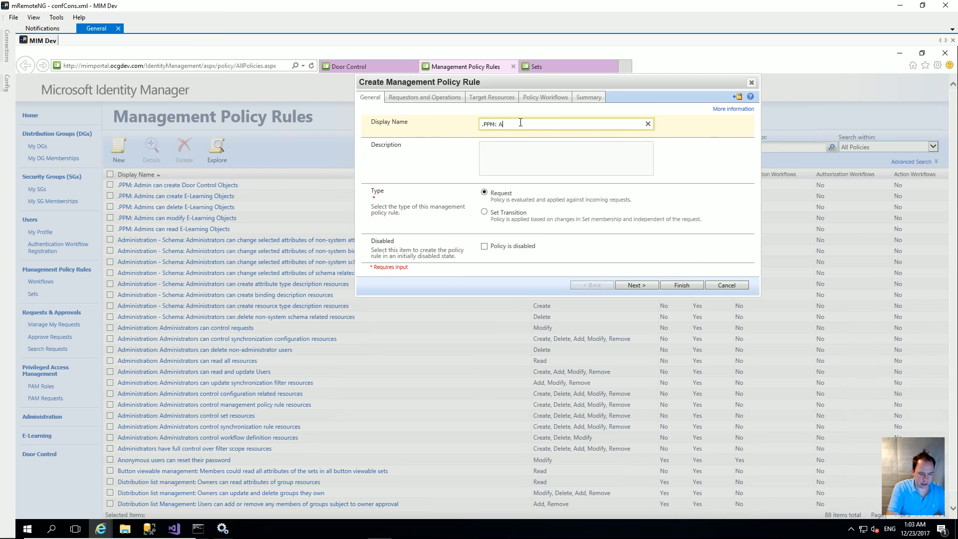
type("dmins")
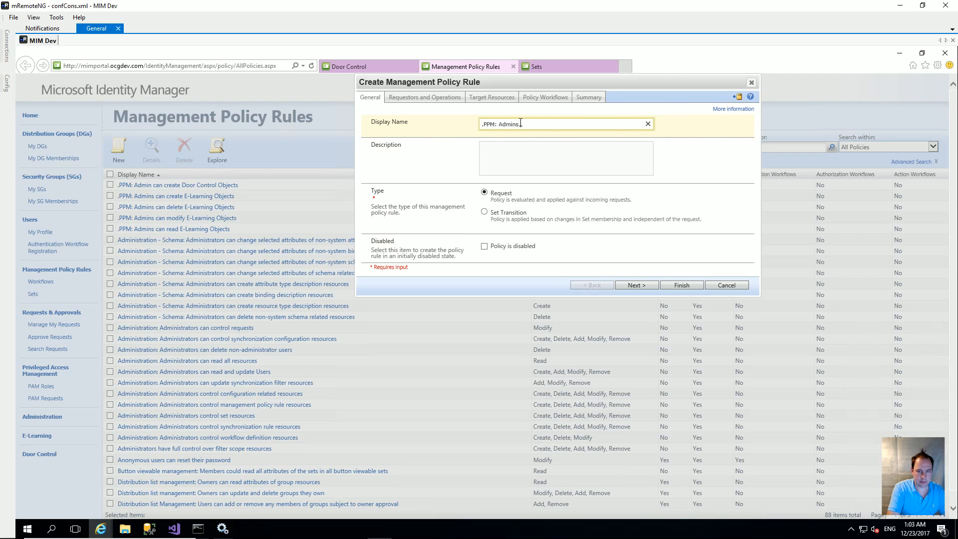
type(" can modify ")
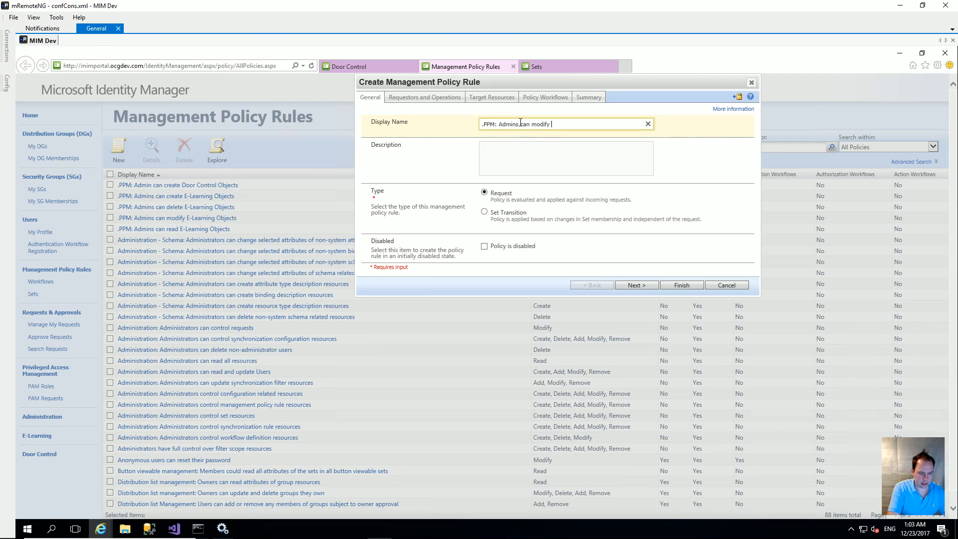
type("Door Contro")
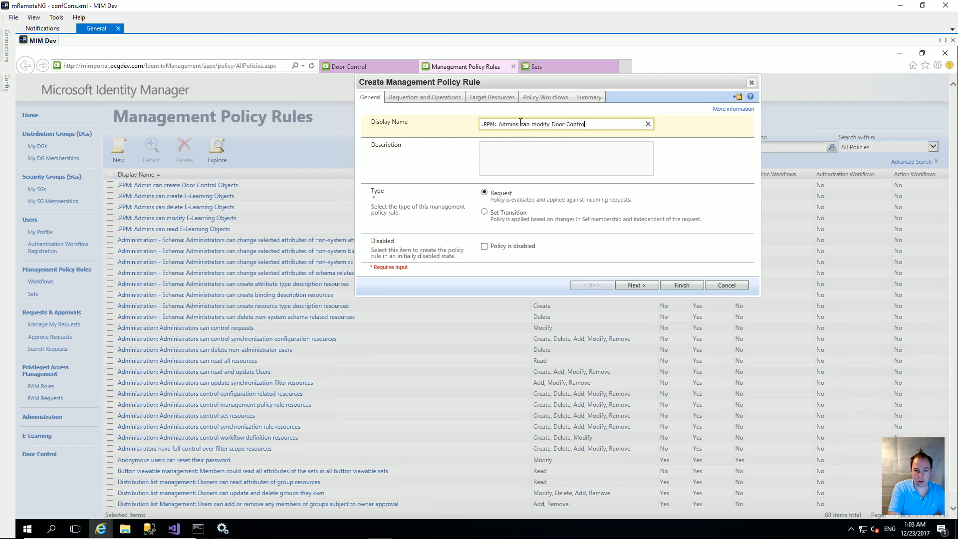
type("l Objects")
key("Tab")
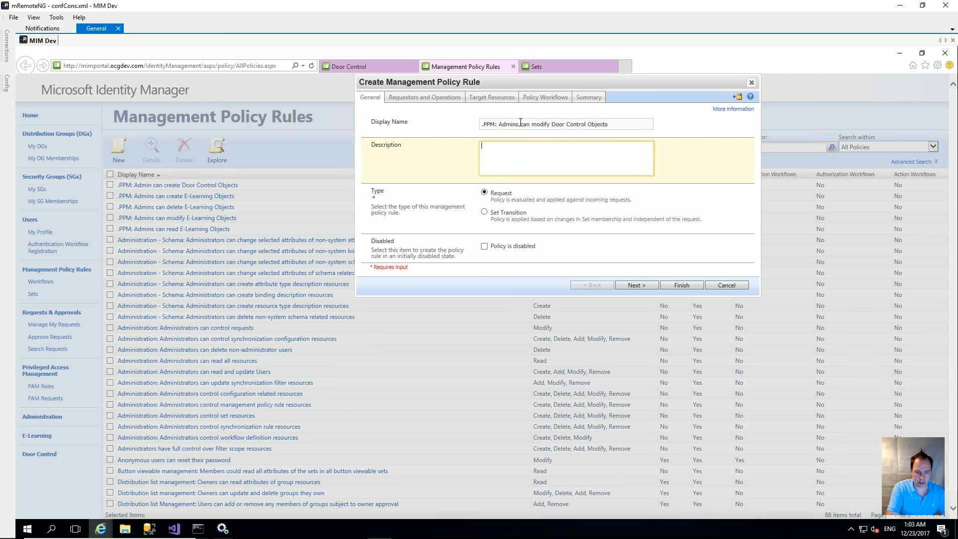
type("01. MPR Created")
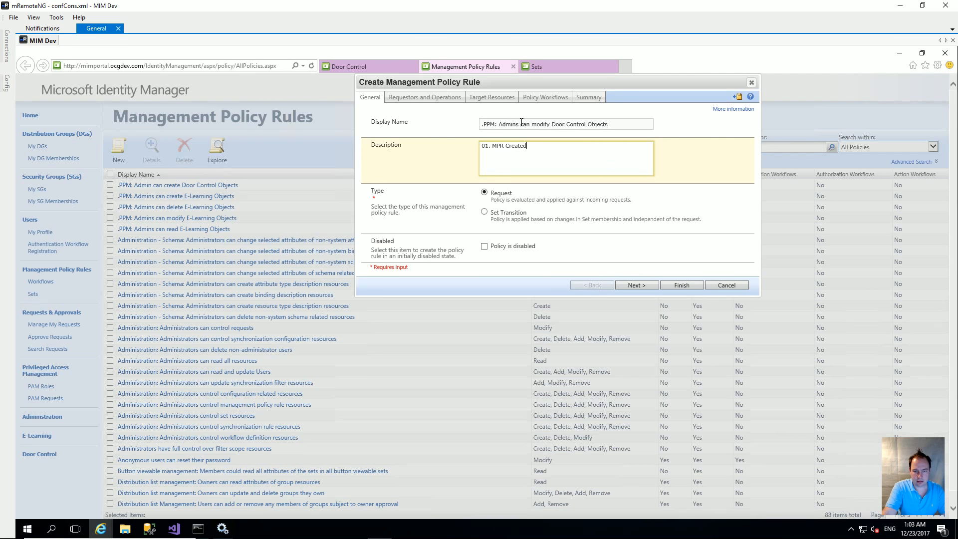
left_click(642, 285)
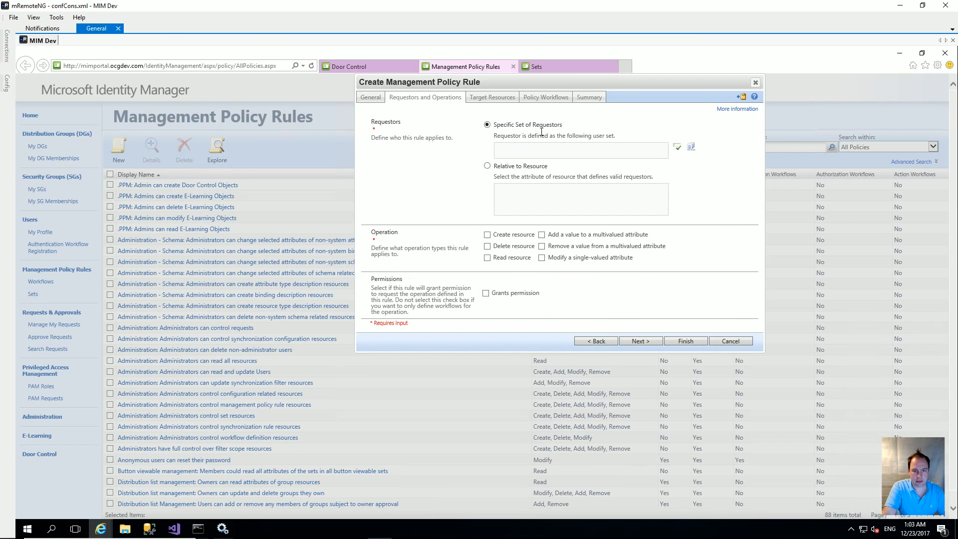
Step: Define the Administrators set as the specific requestors of the modify rule
left_click(515, 148)
type("Admin")
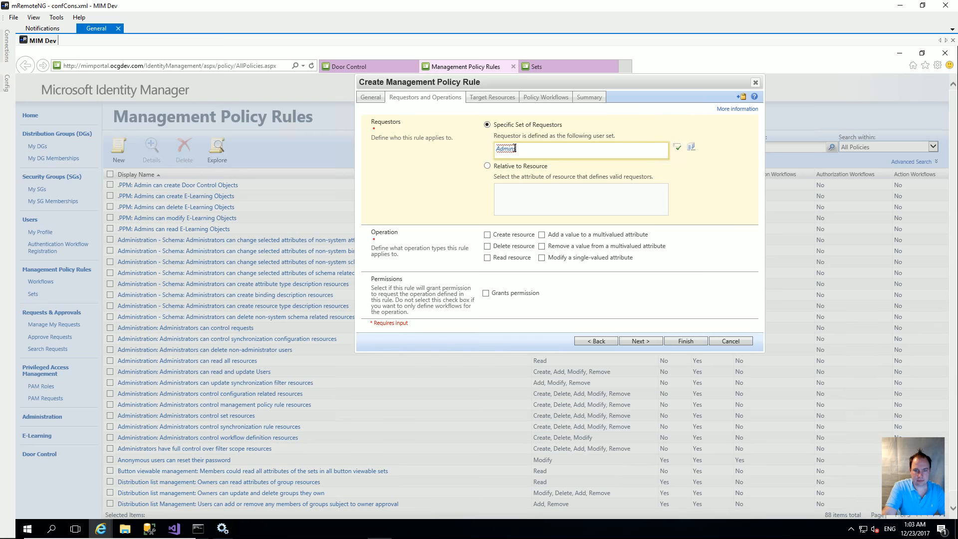
type("s")
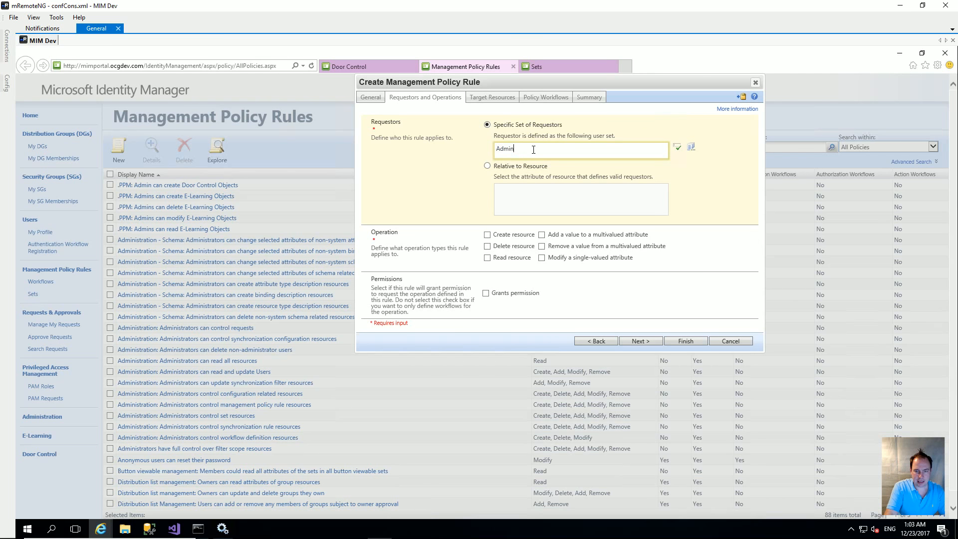
key("BackSpace")
type("nistrators")
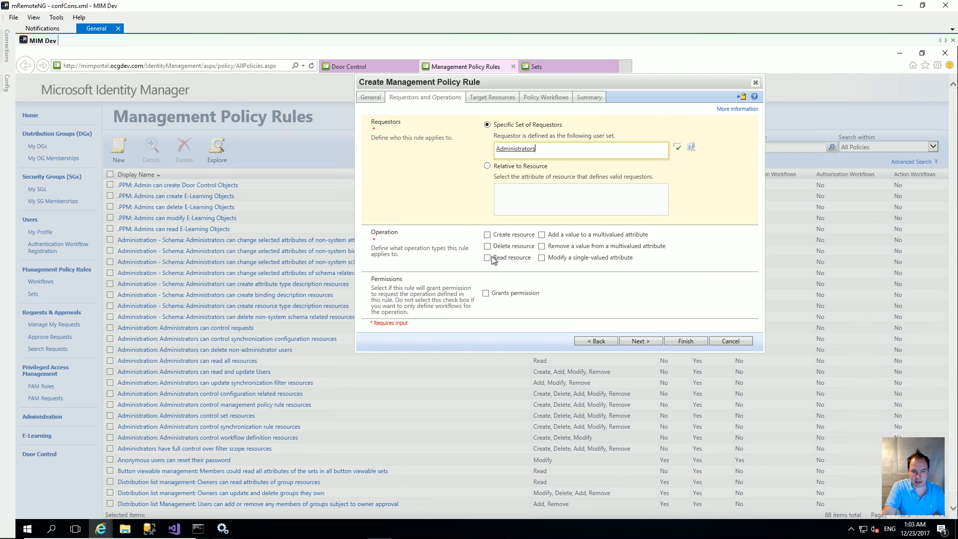
Step: Grant permission for adding and removing multivalued attribute values and modifying single-valued attributes, and proceed to the target resources
left_click(542, 238)
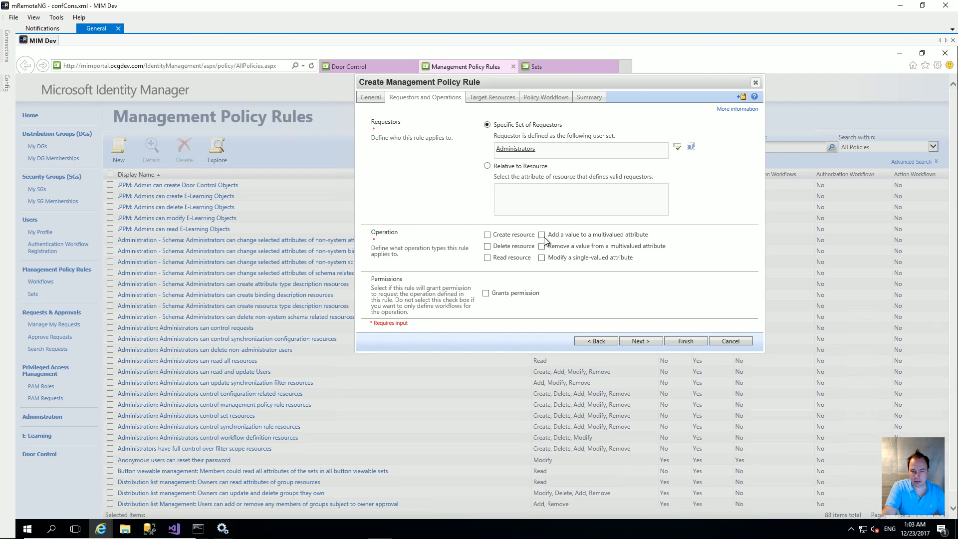
left_click(543, 237)
left_click(542, 246)
left_click(542, 258)
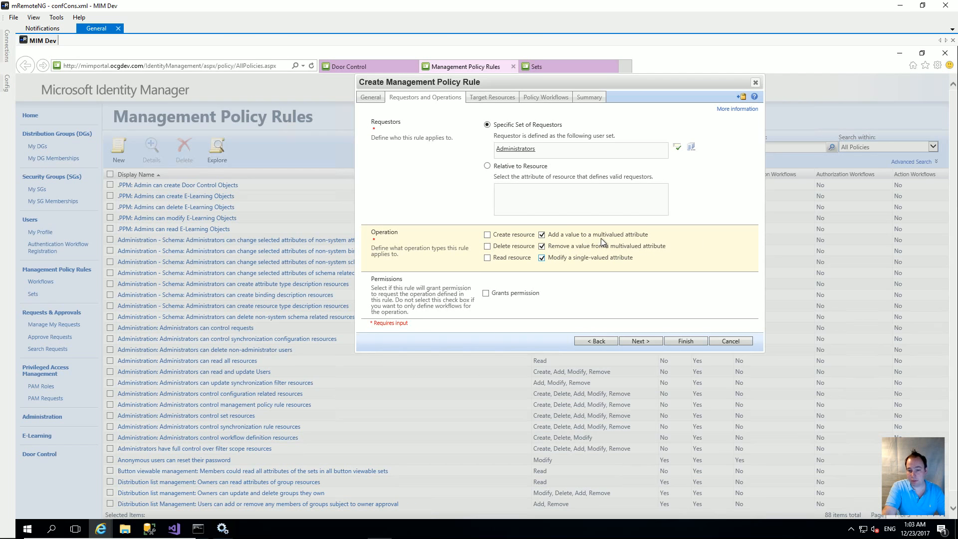
left_click(488, 294)
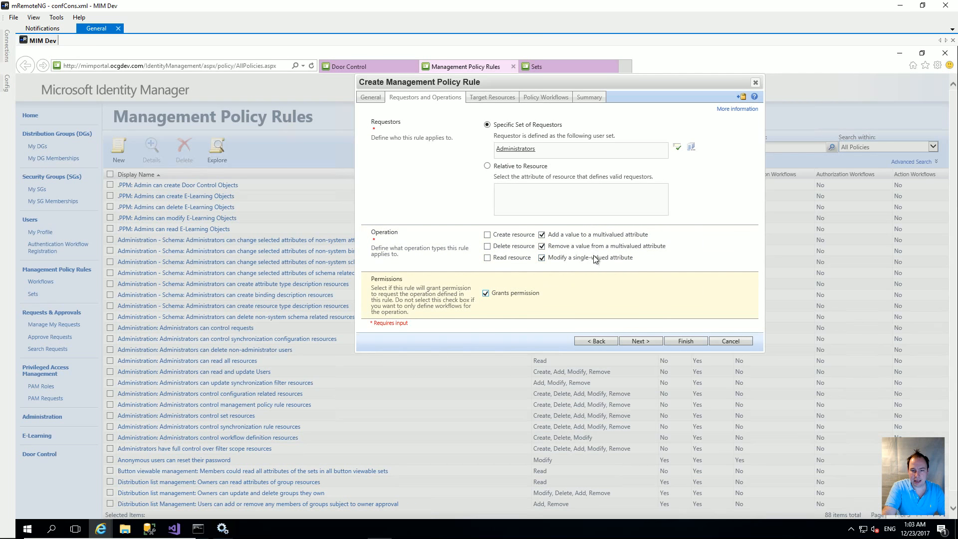
left_click(643, 341)
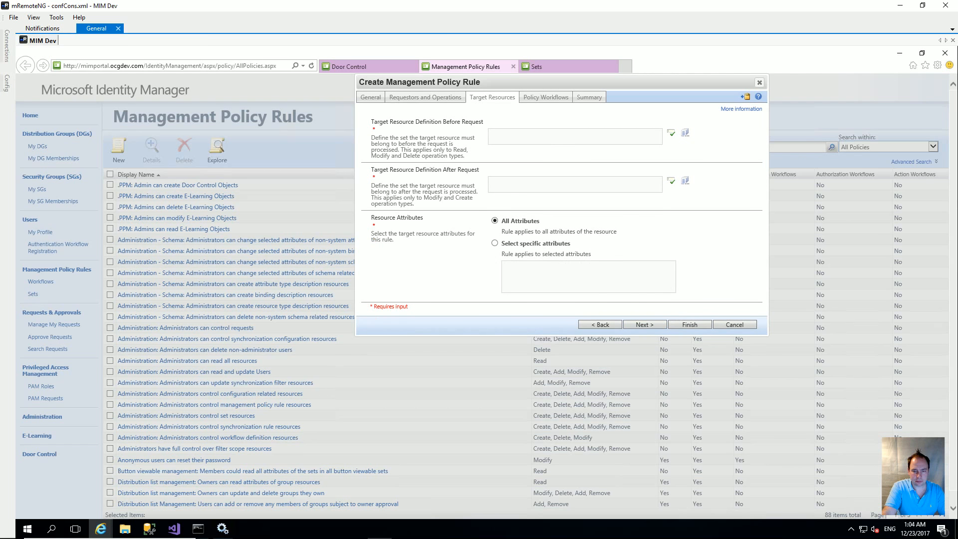
Step: Set .DoorControl as the target resource definition before and after the request, and limit the rule to specific attributes
left_click(549, 140)
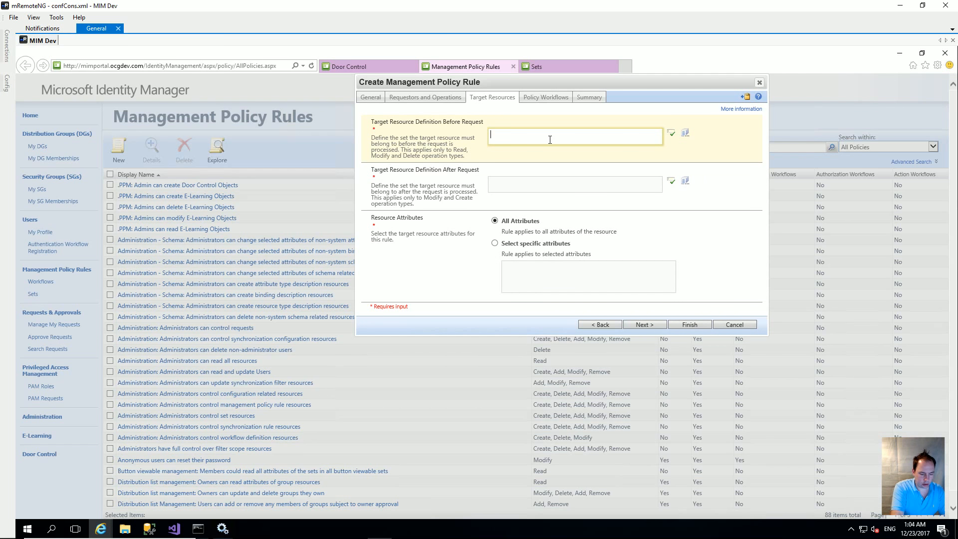
type("/DoorControl")
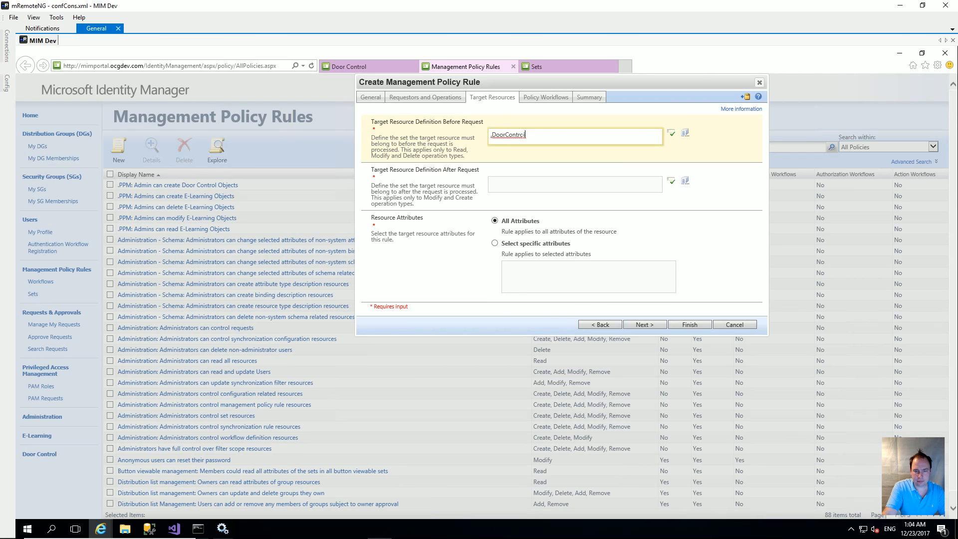
key("ctrl+a")
key("ctrl+c")
left_click(550, 190)
key("ctrl+v")
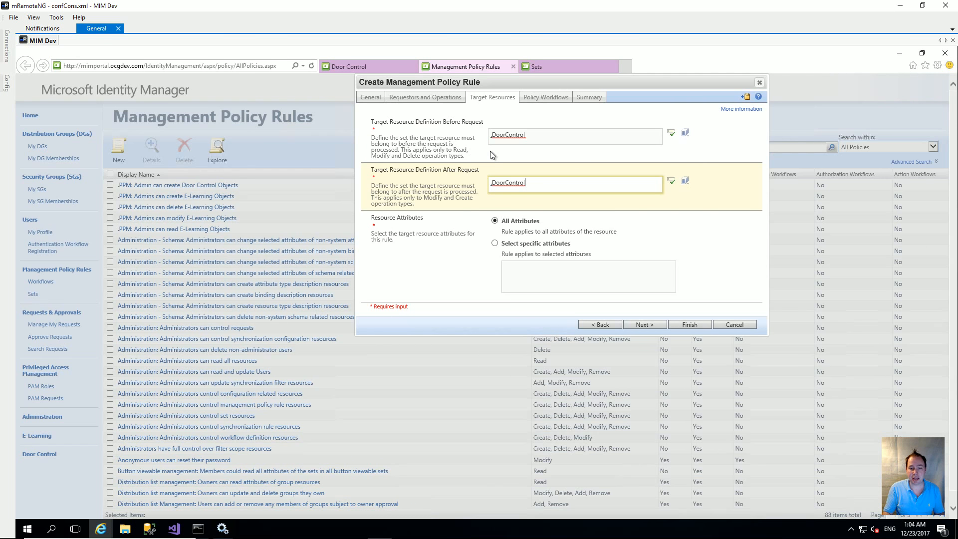
left_click(495, 243)
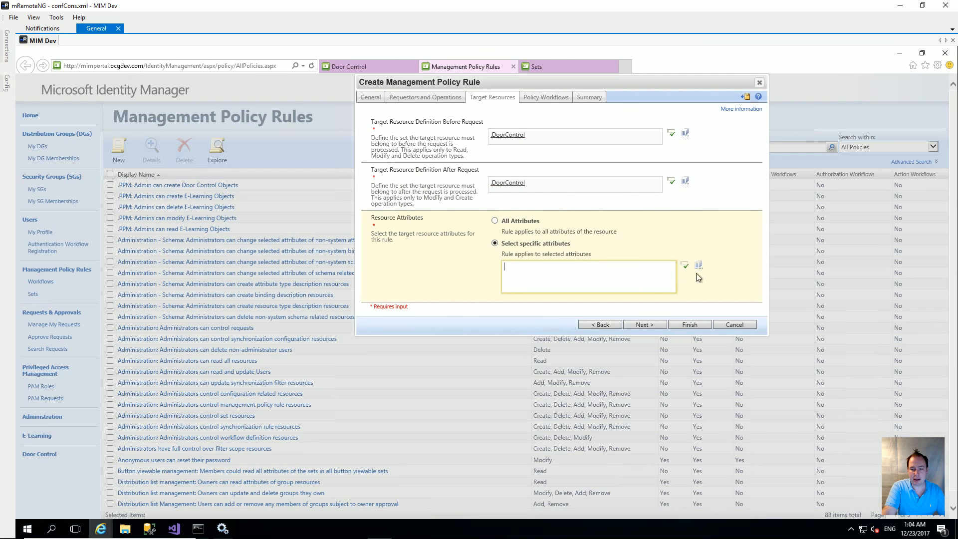
left_click(698, 265)
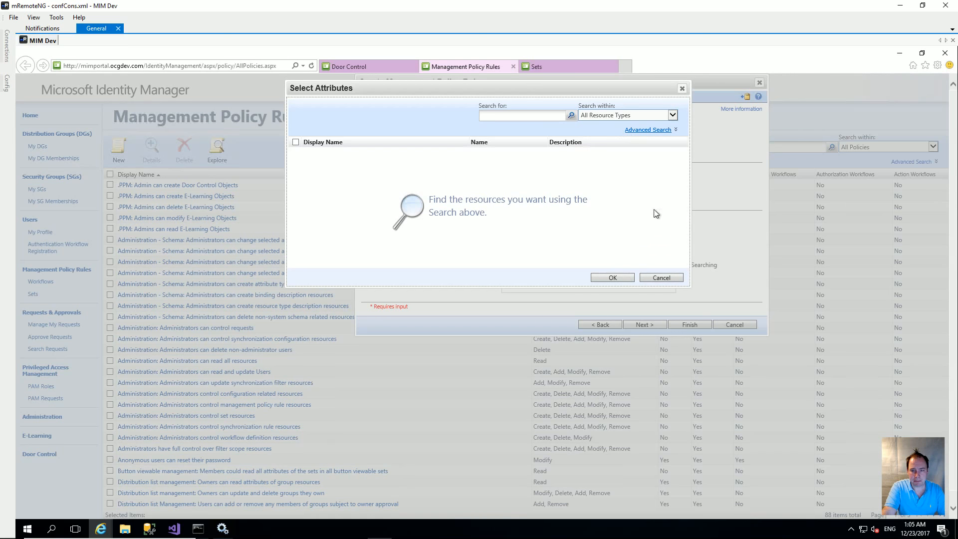
left_click(571, 115)
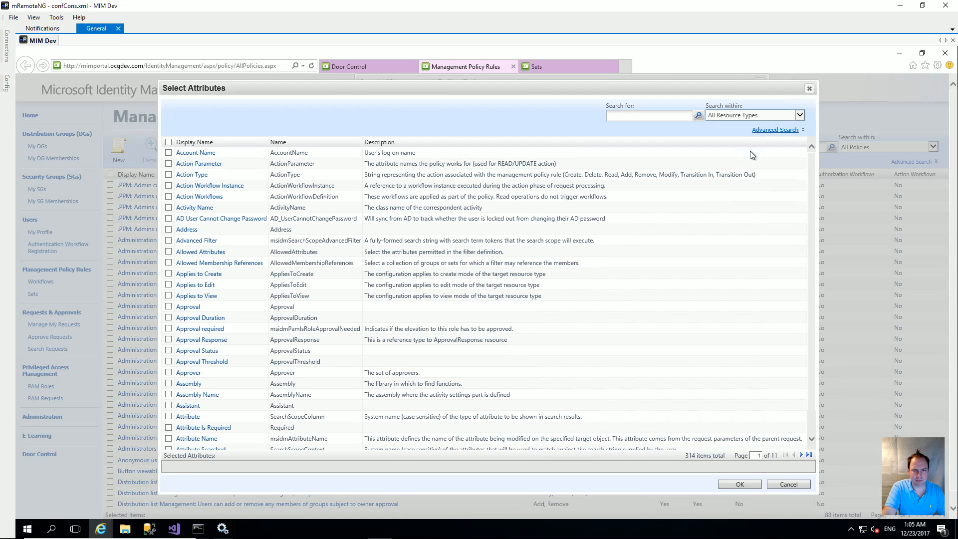
left_click(809, 88)
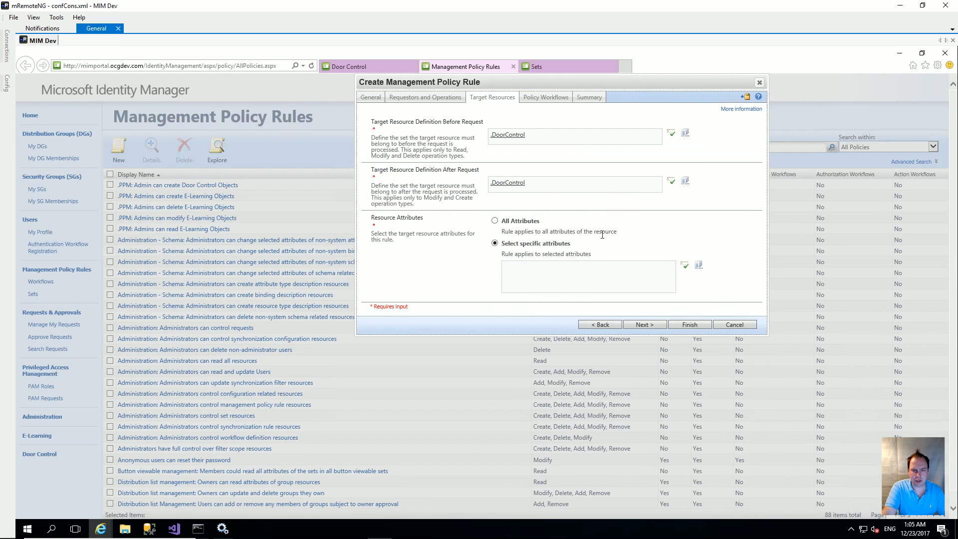
Step: Look up "display" for the rule's resource attributes and add the Display Name attribute
left_click(576, 267)
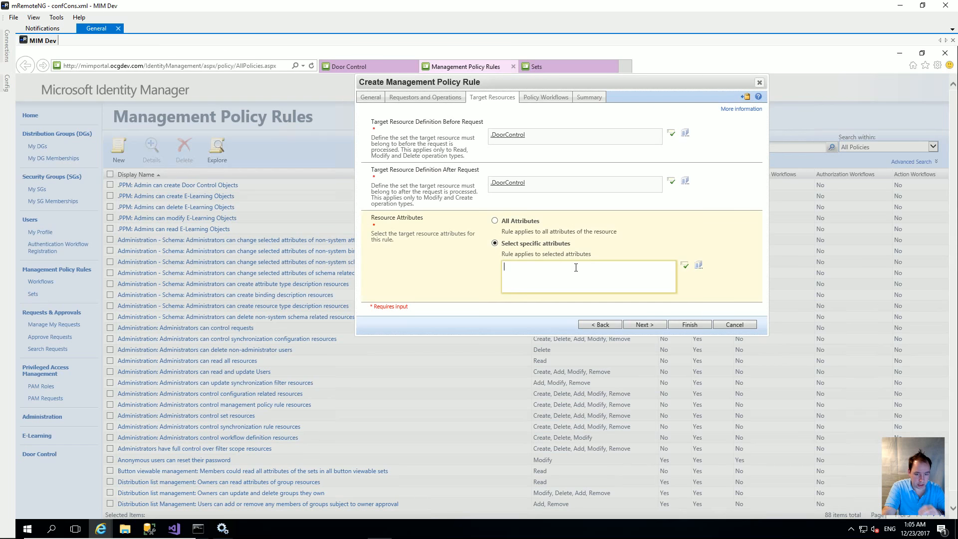
type("dip")
key("BackSpace")
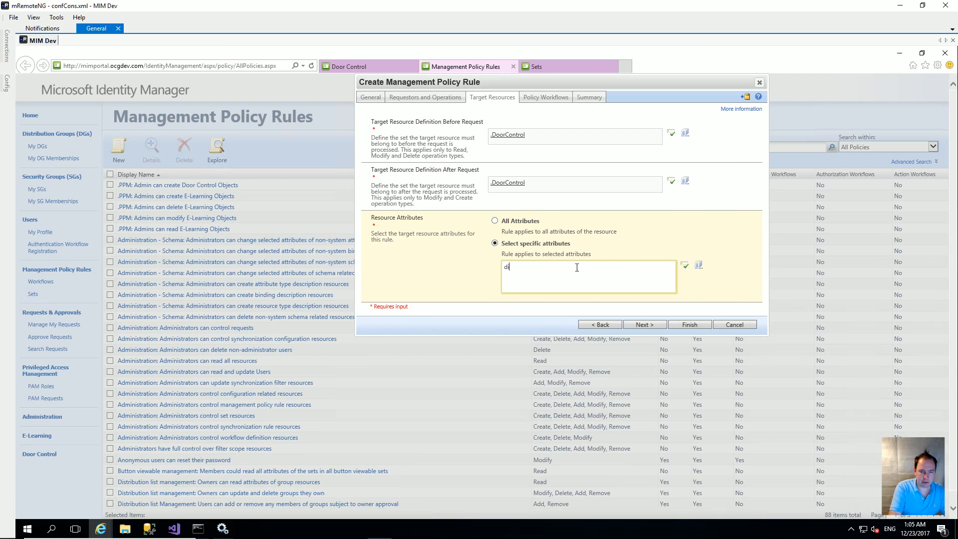
type("splay")
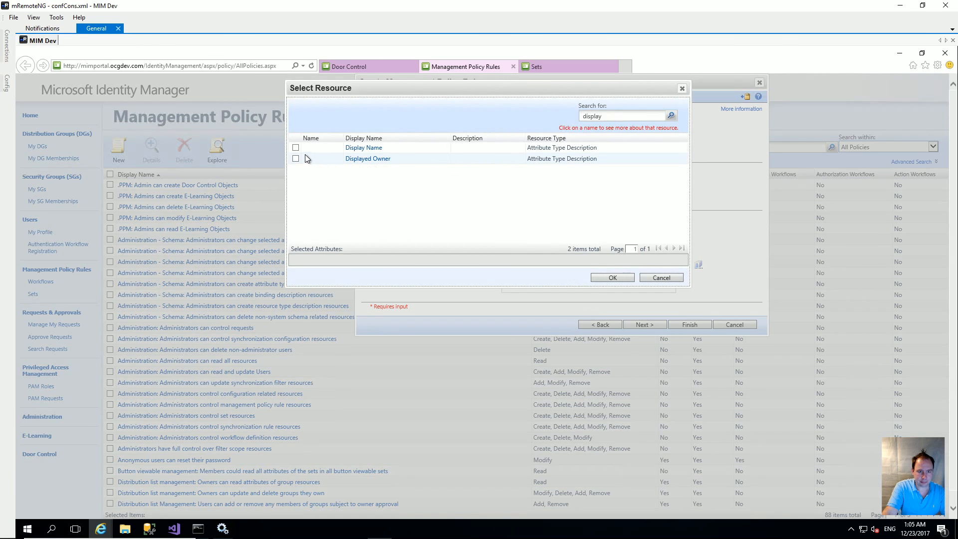
left_click(296, 148)
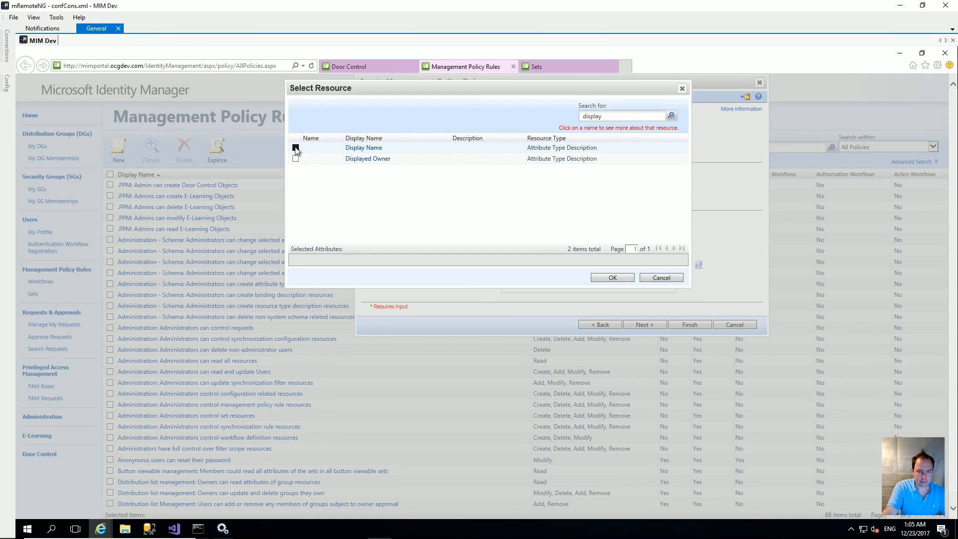
left_click(612, 278)
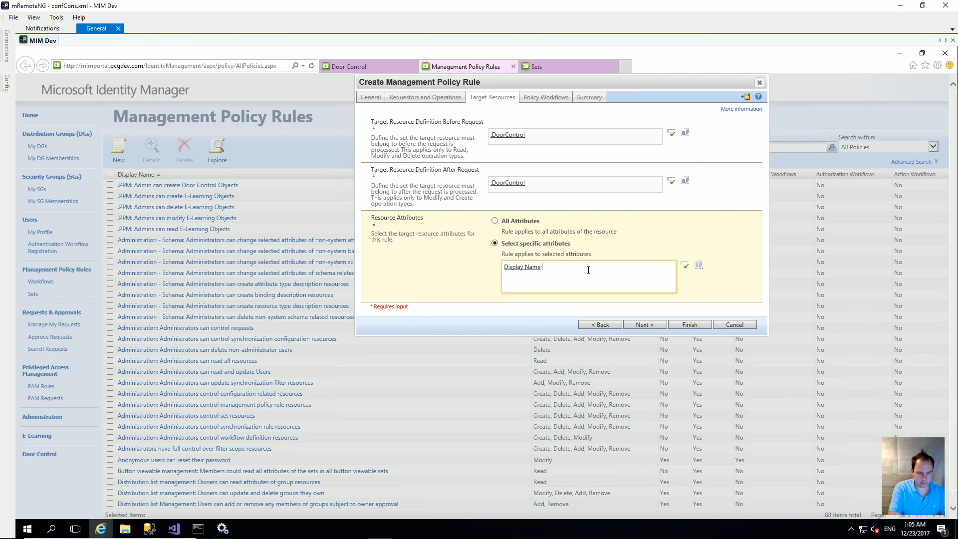
Step: Add Filter, Computed Member and xRoomControl to the rule's selected resource attributes
type("Filter")
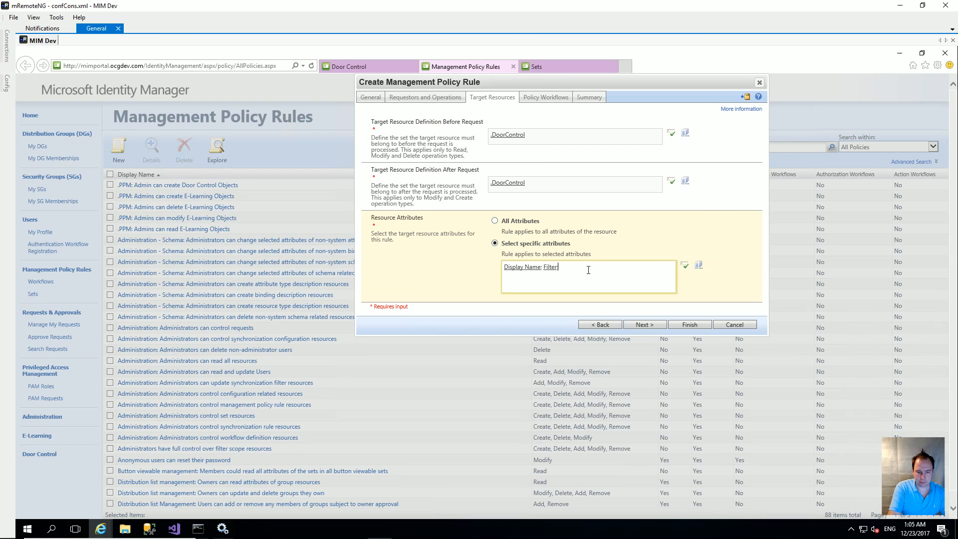
type(";Computed Member;")
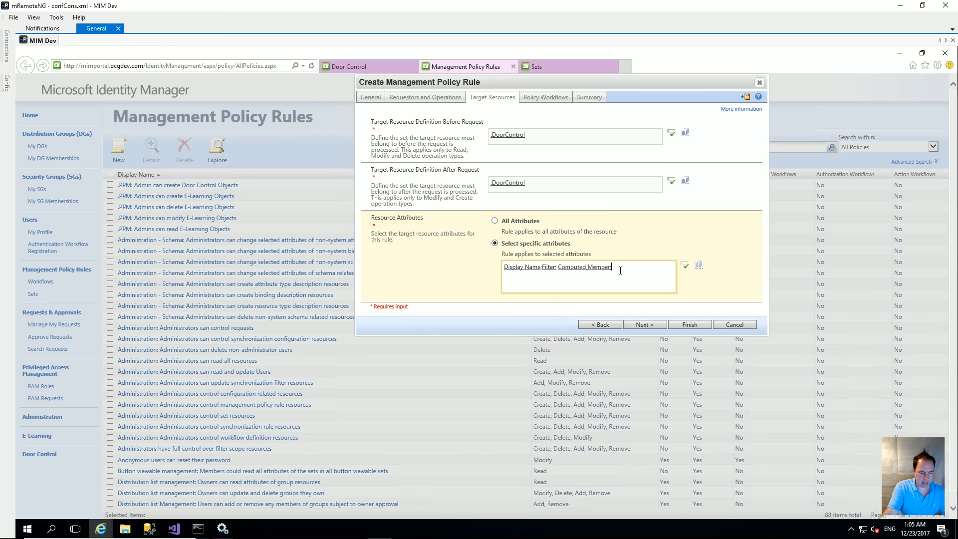
type("xRoo")
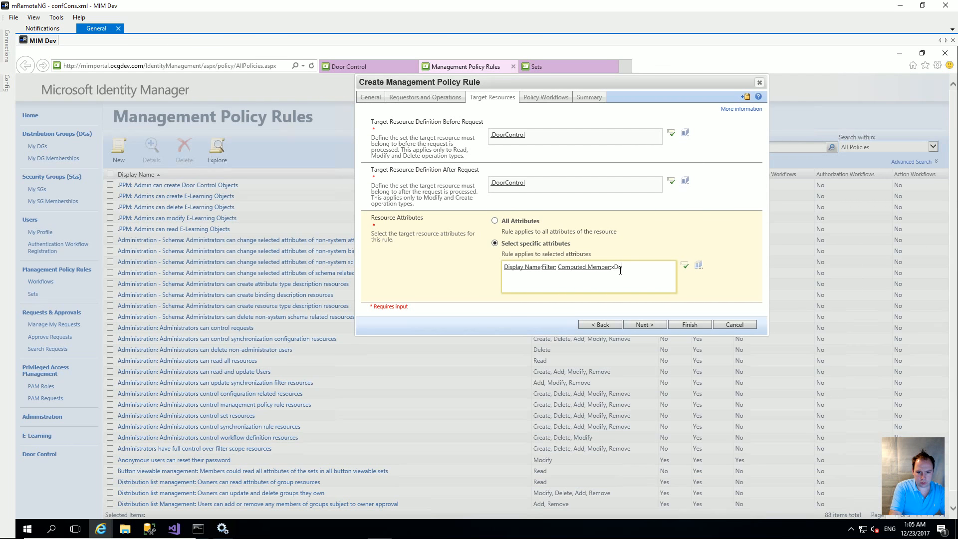
key("BackSpace")
key("BackSpace")
key("BackSpace")
type("RoomControl")
type(";")
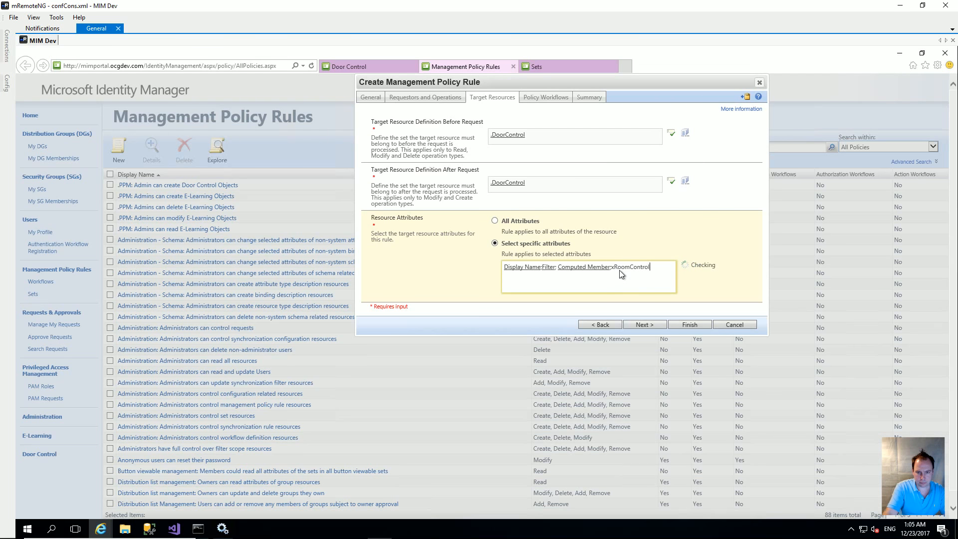
Step: Add the Description and Manually-managed Membership attributes, and submit the modify rule without assigning policy workflows
type("desc")
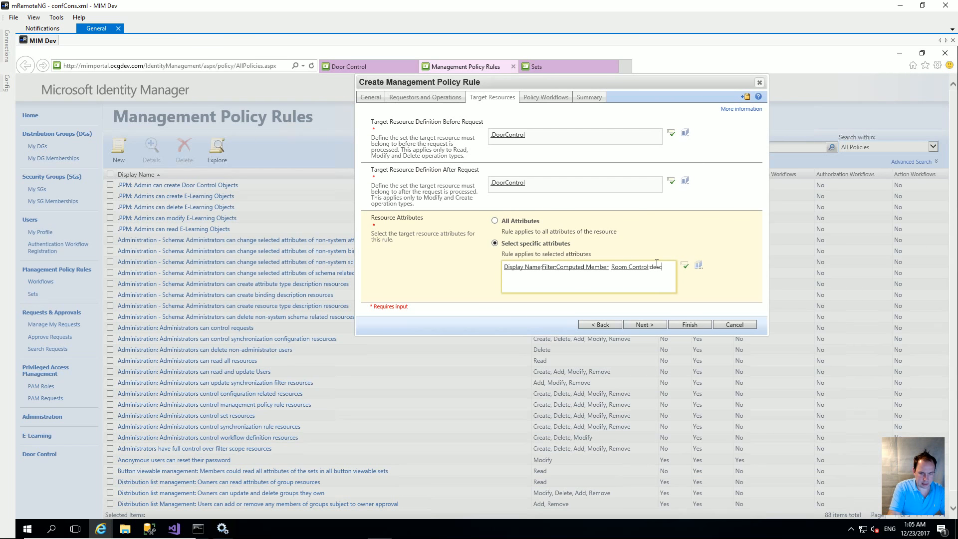
type(";")
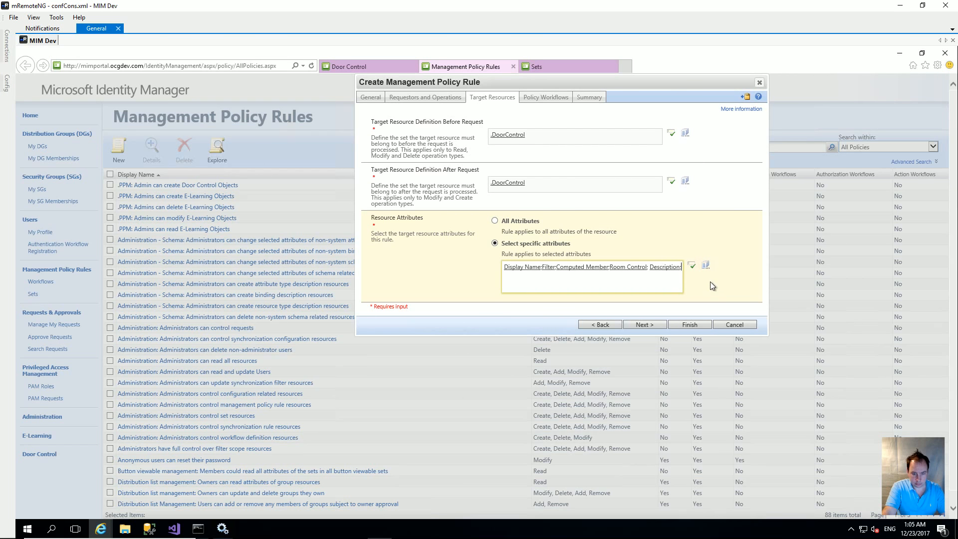
type("explic")
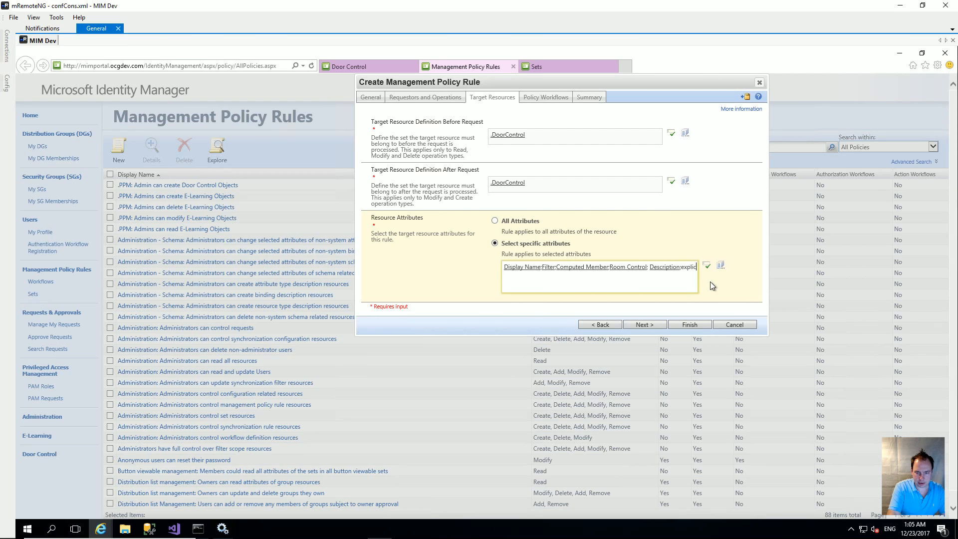
type(";")
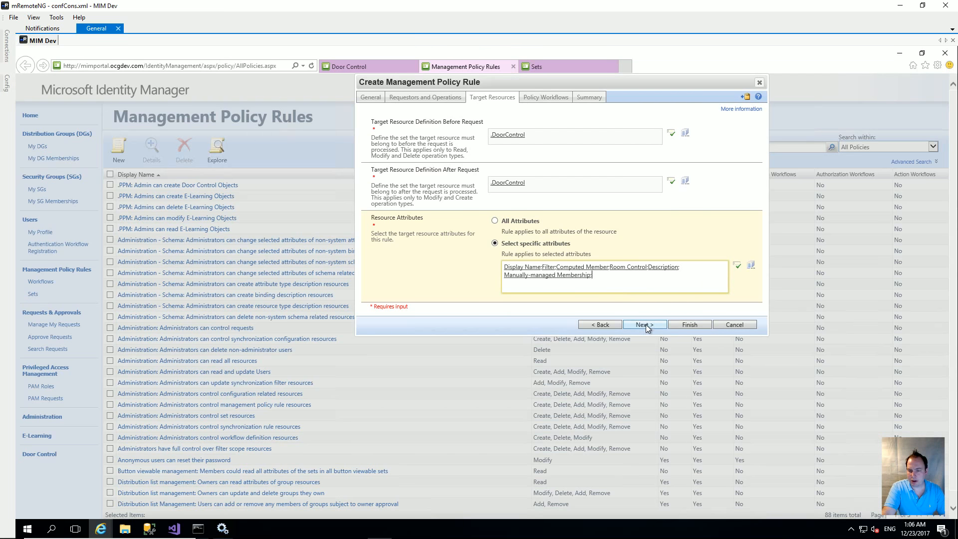
left_click(697, 326)
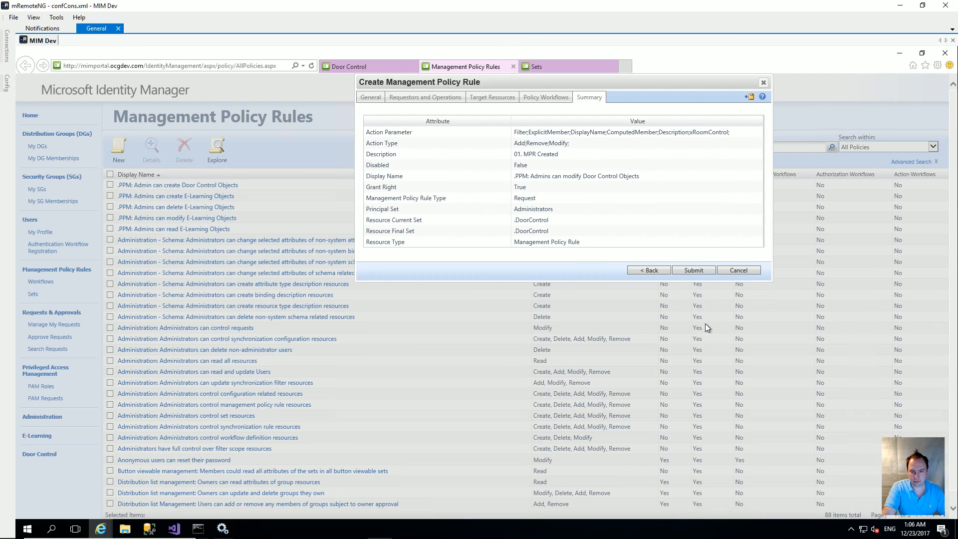
left_click(696, 272)
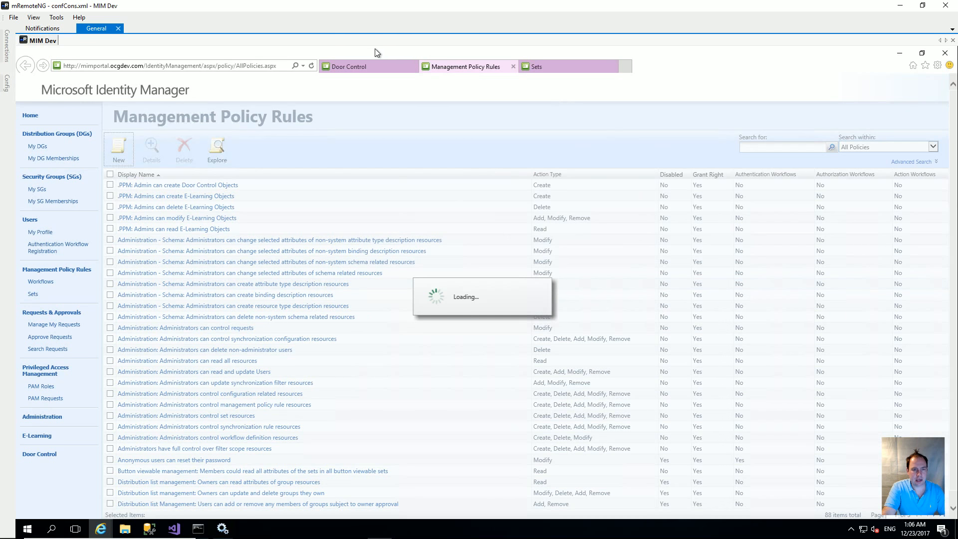
Step: Change the display name of the Door Control Test object to "Door Control Test Name Change" and submit the change
left_click(350, 65)
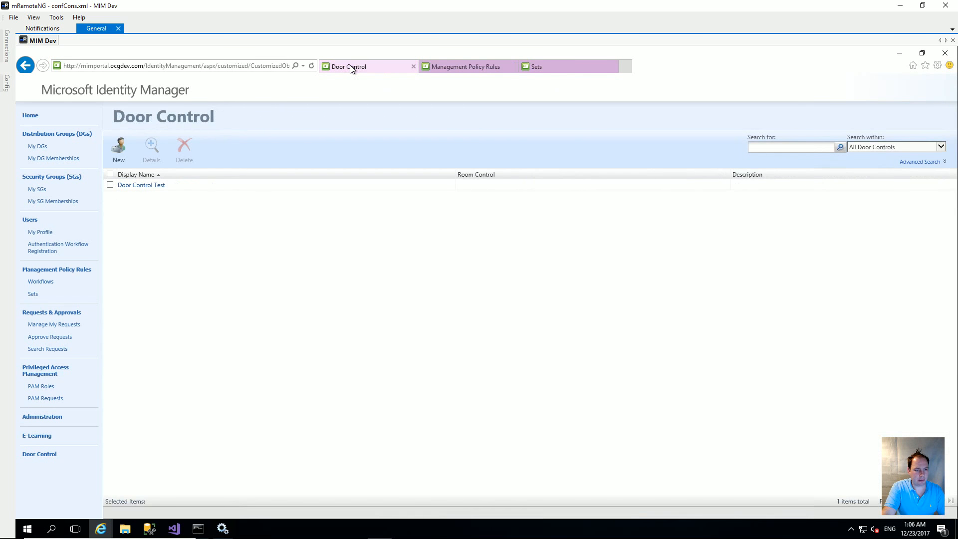
left_click(163, 185)
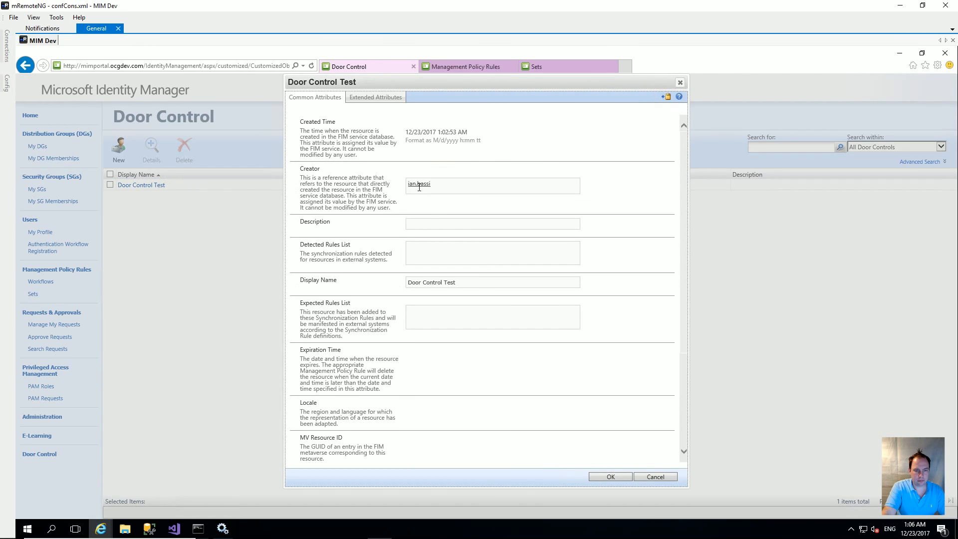
left_click(470, 287)
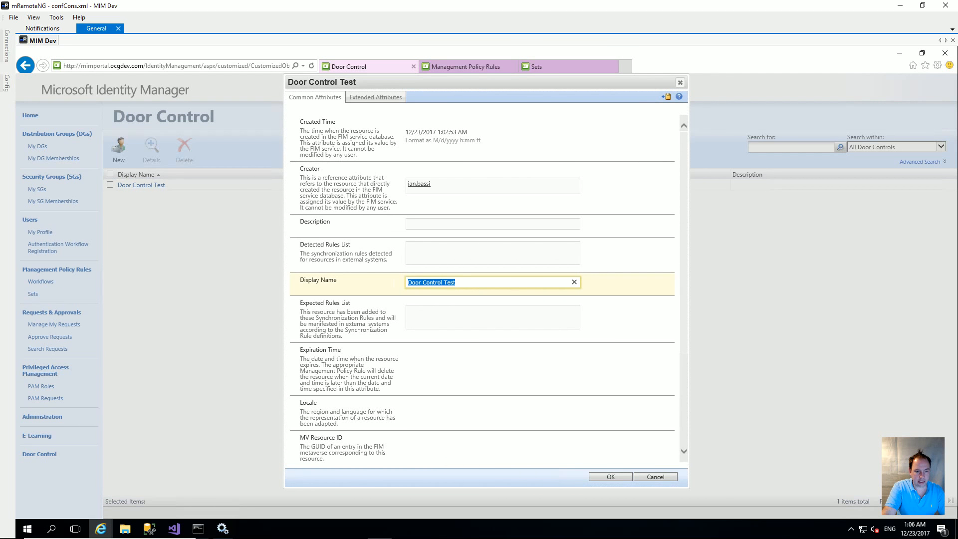
left_click(479, 280)
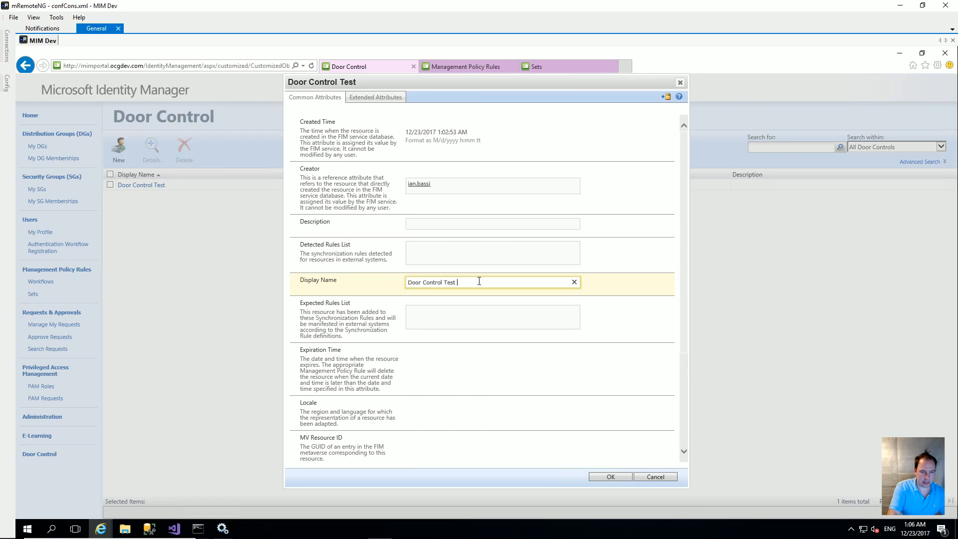
type("Name Ch")
key("BackSpace")
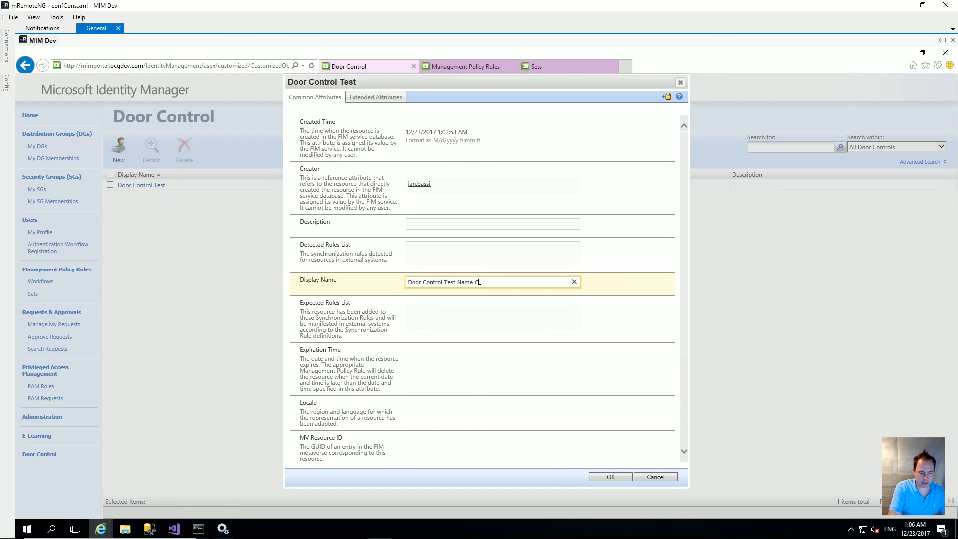
type("hange")
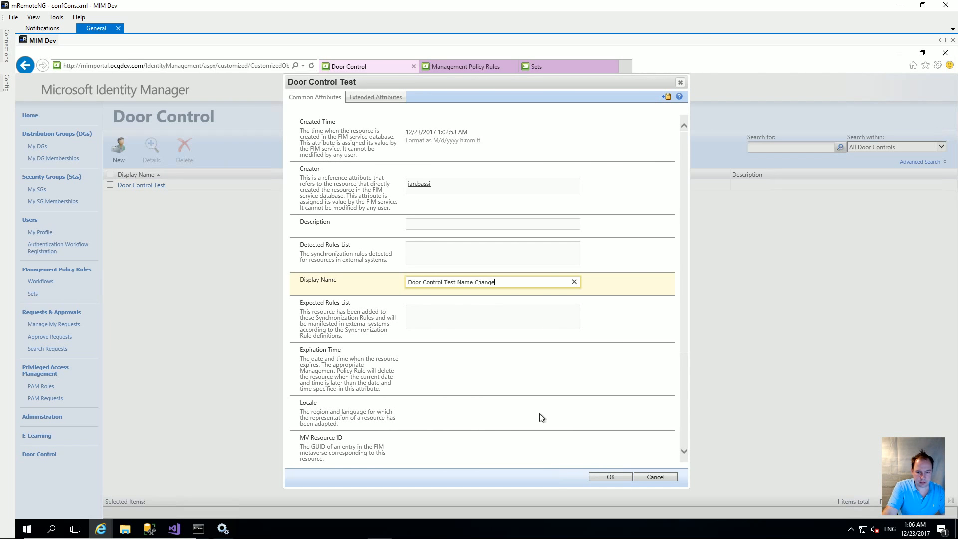
left_click(605, 474)
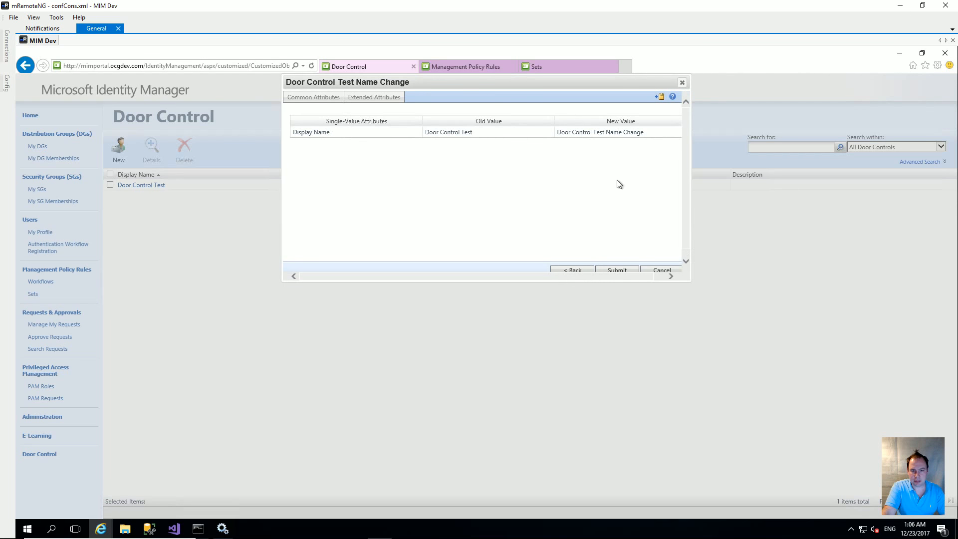
left_click(609, 268)
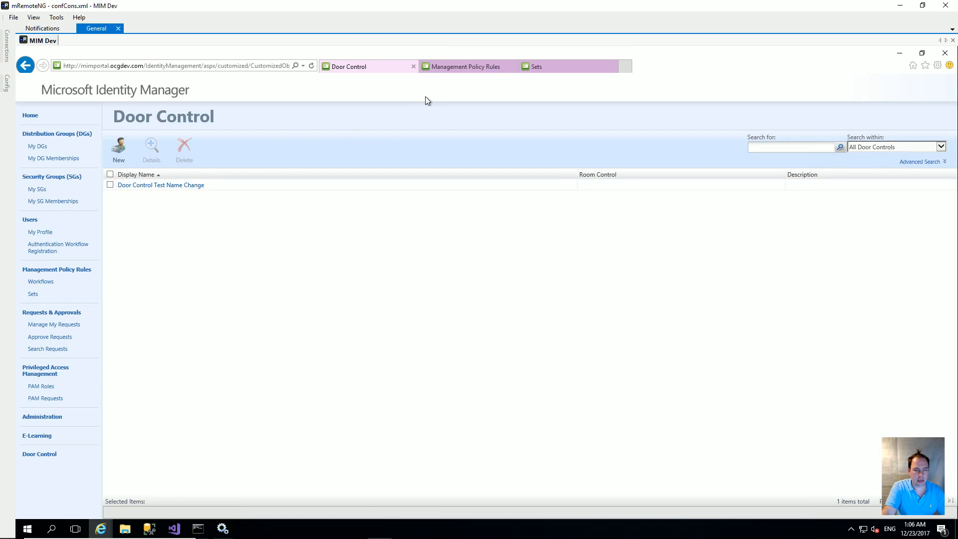
Step: Start a new management policy rule named ".PPM: Admins can delete Door Control Objects" with the description "01. MPR Created"
left_click(474, 66)
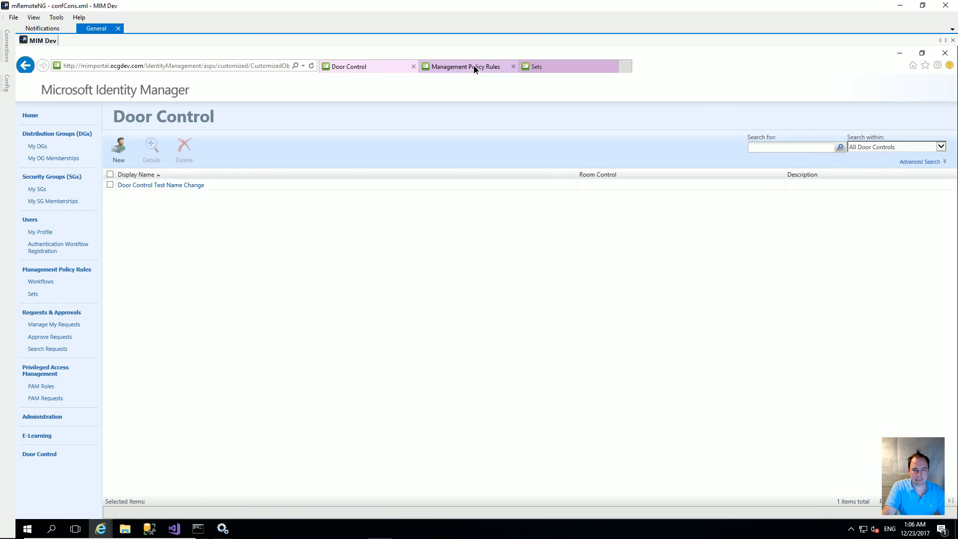
left_click(118, 149)
left_click(447, 125)
type(".PPM: Adm")
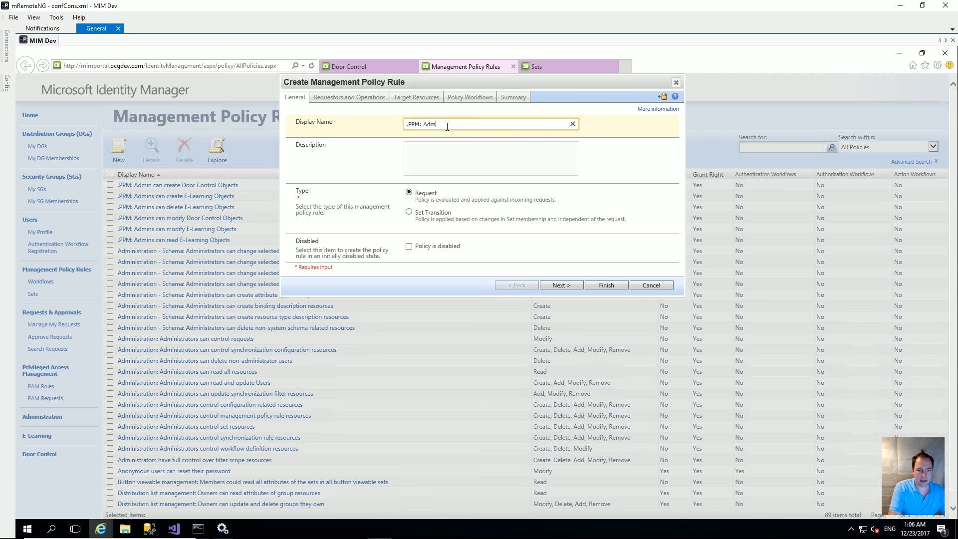
type("ins can delete Do")
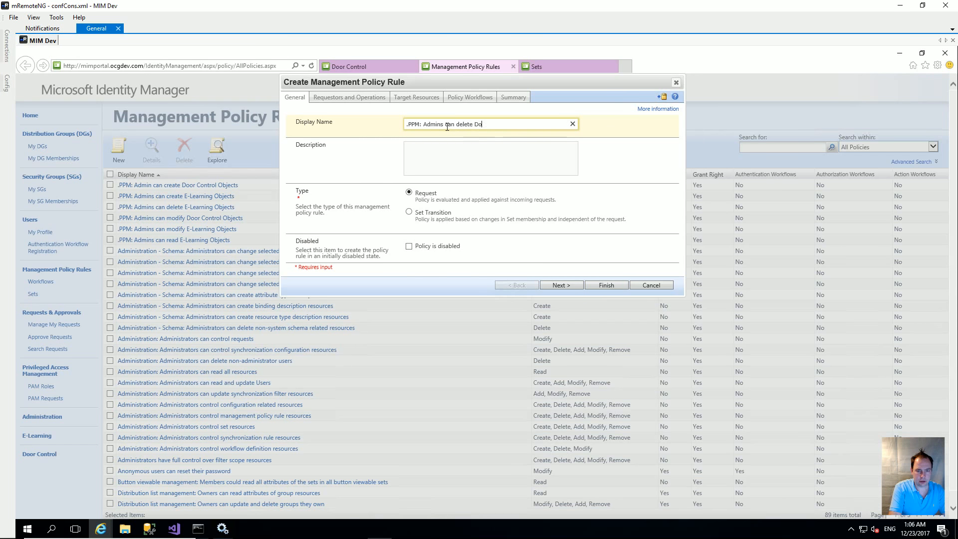
type("or Control O")
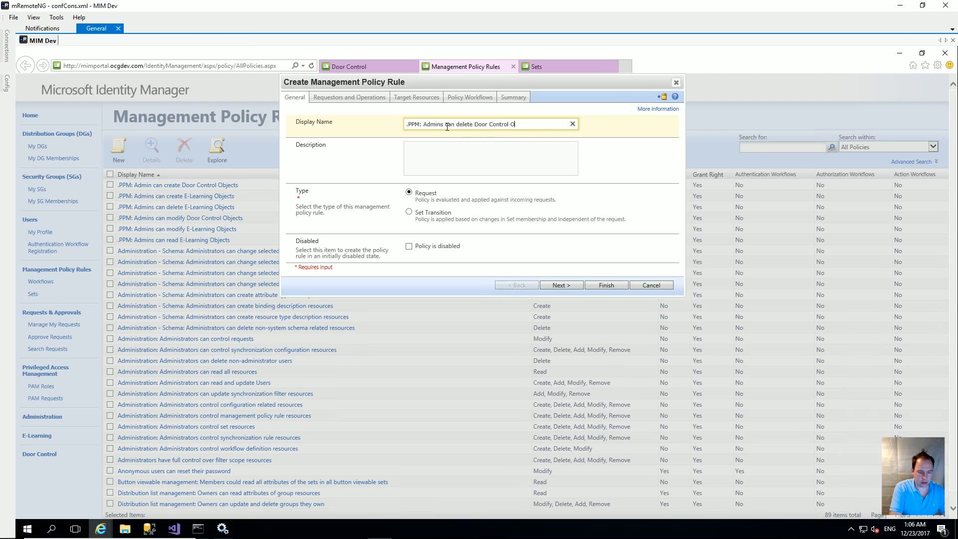
type("bjects")
key("Tab")
type("01")
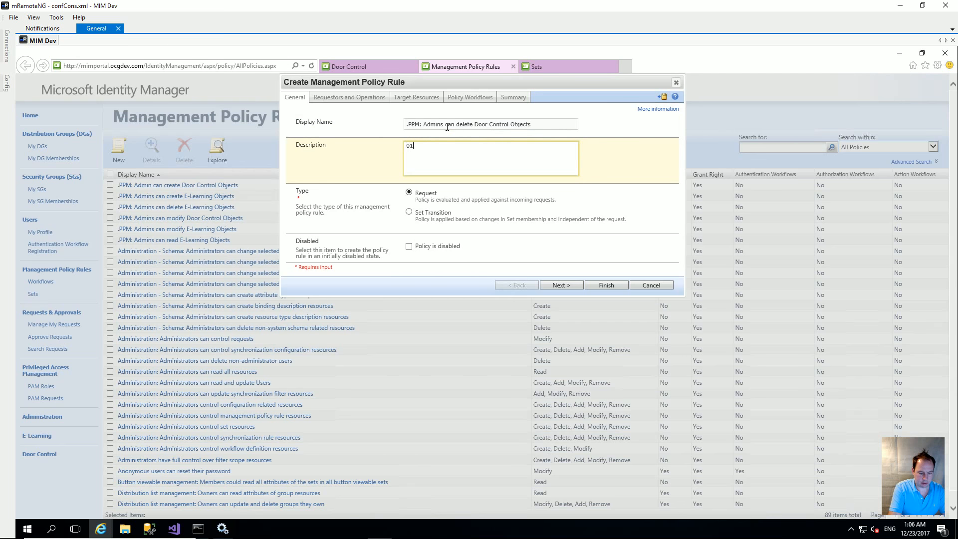
type(". MPR Created")
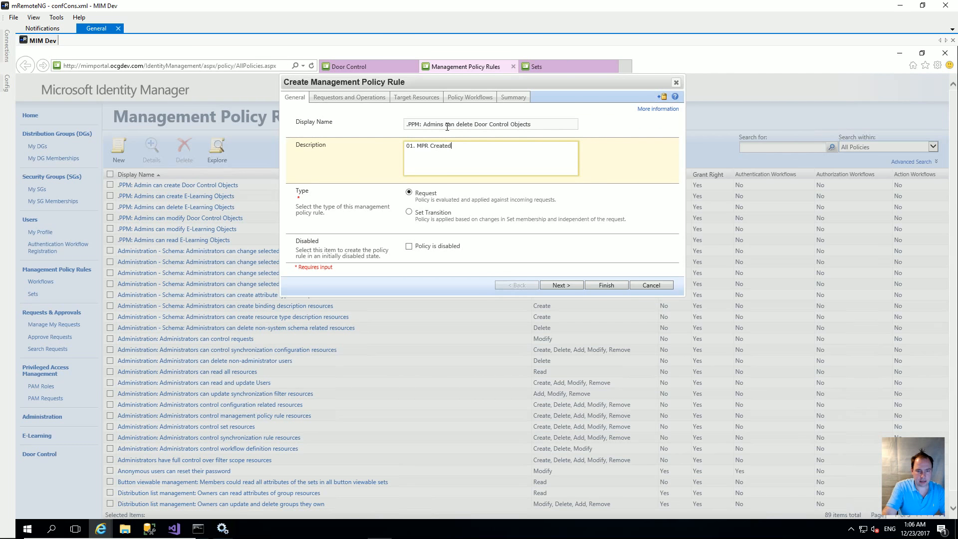